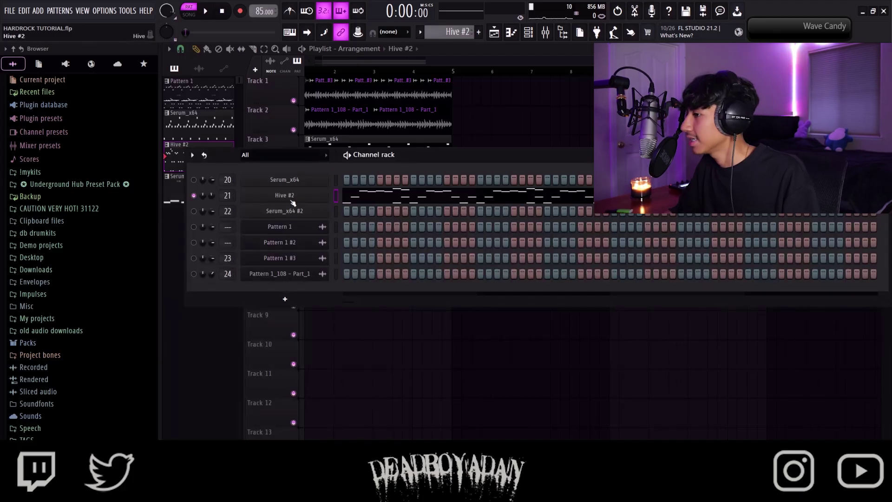
Step: Open the Hive #2 and Serum_x64 #2 instruments to view their presets and play back each melody pattern
left_click(285, 196)
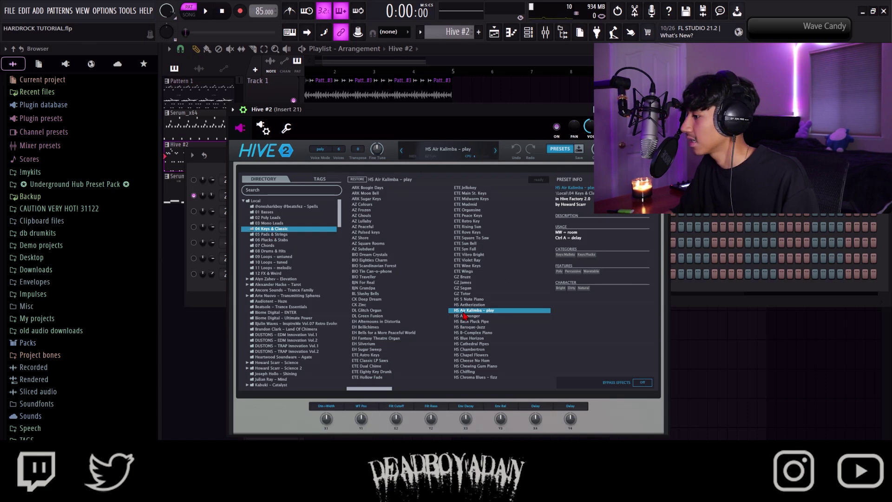
key("space")
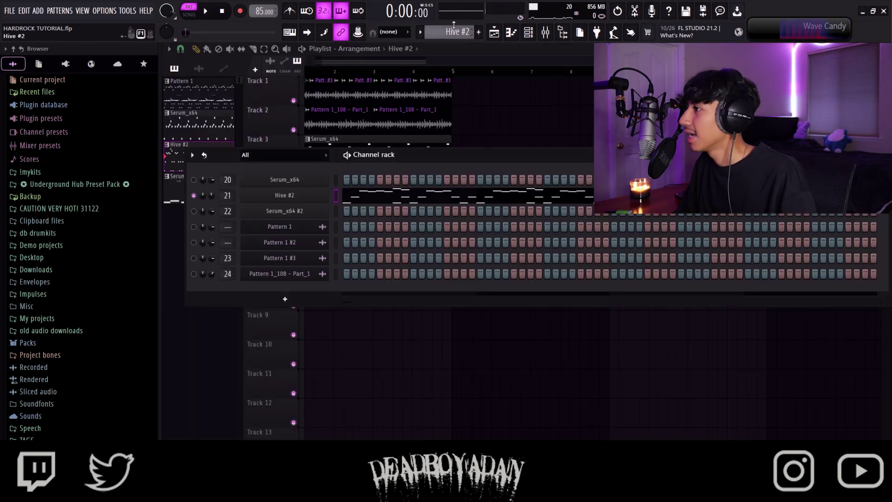
left_click(284, 211)
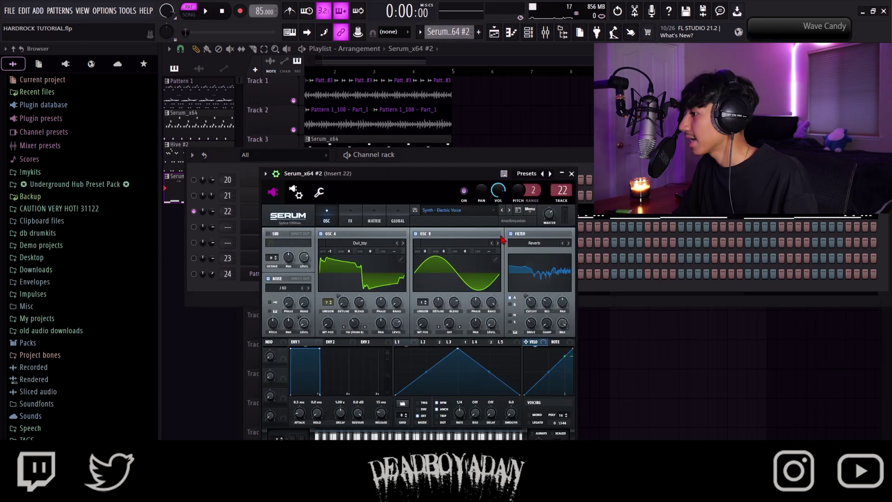
left_click(284, 211)
left_click(372, 212)
key("space")
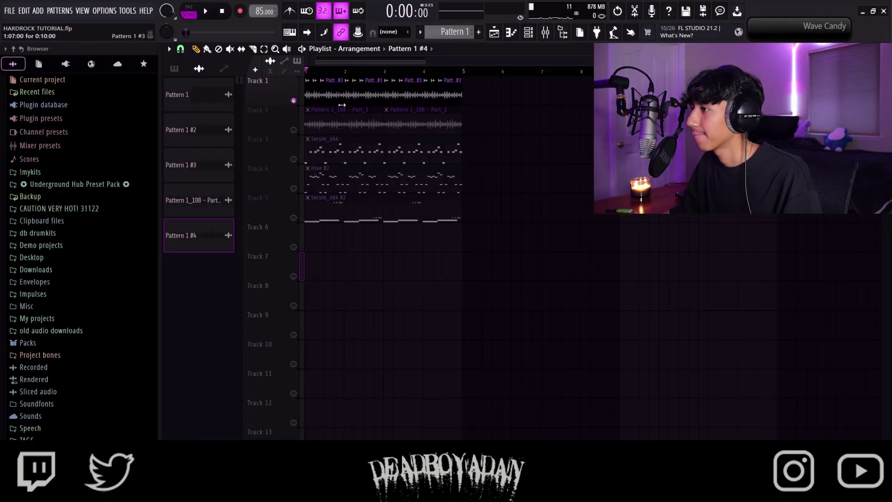
Step: Solo the Serum_x64 melody on Track 3 and open the channel rack
left_click(293, 129)
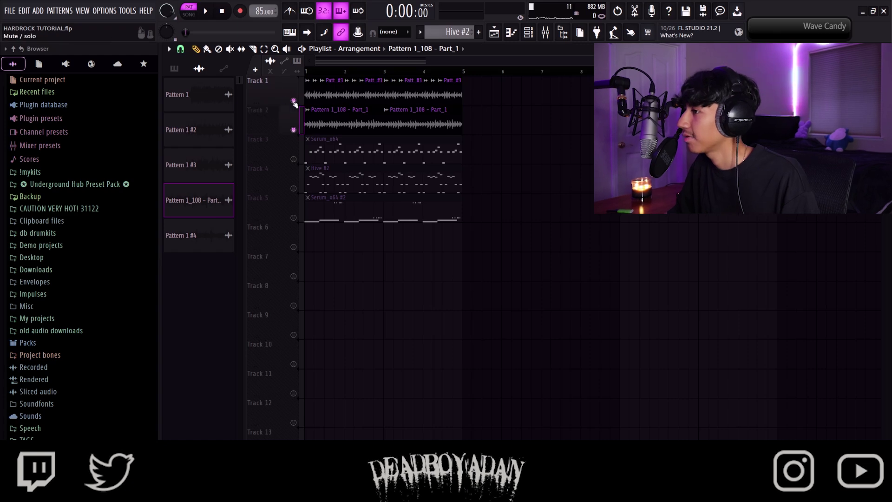
right_click(294, 160)
key("F6")
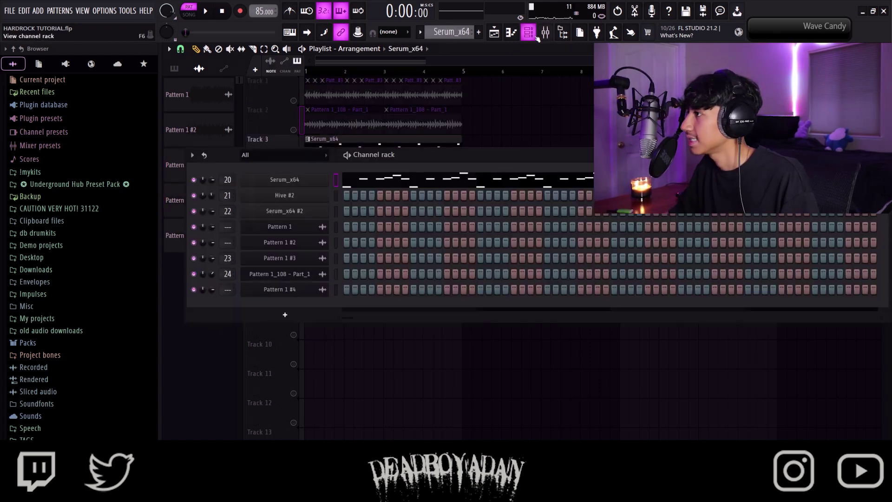
Step: Clone the Serum_x64 channel and close the copy's plugin window
right_click(321, 180)
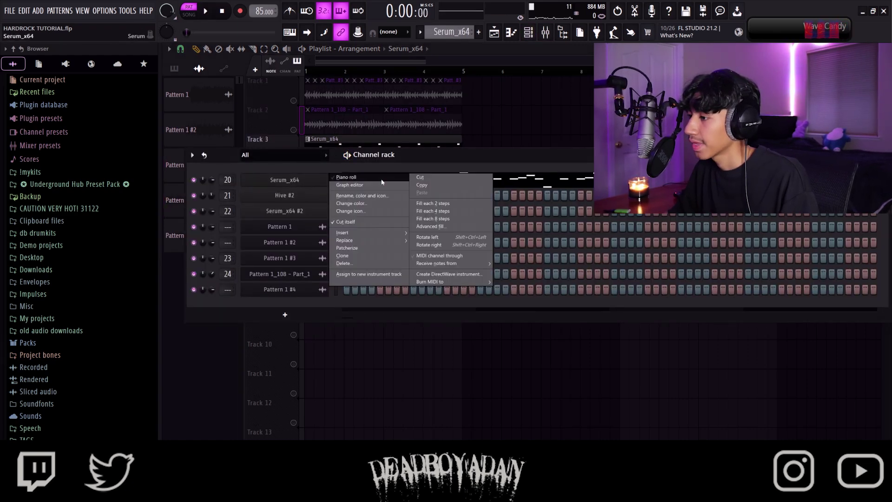
left_click(367, 255)
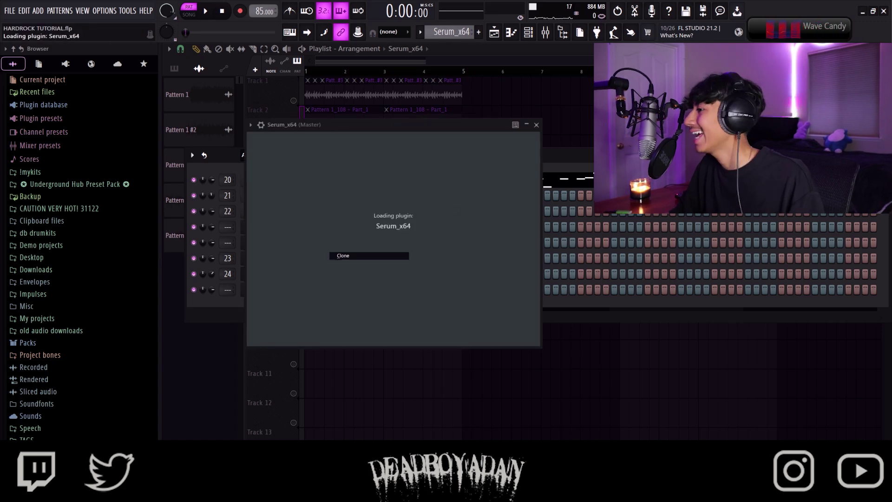
left_click(557, 125)
right_click(329, 188)
left_click(462, 31)
left_click(542, 165)
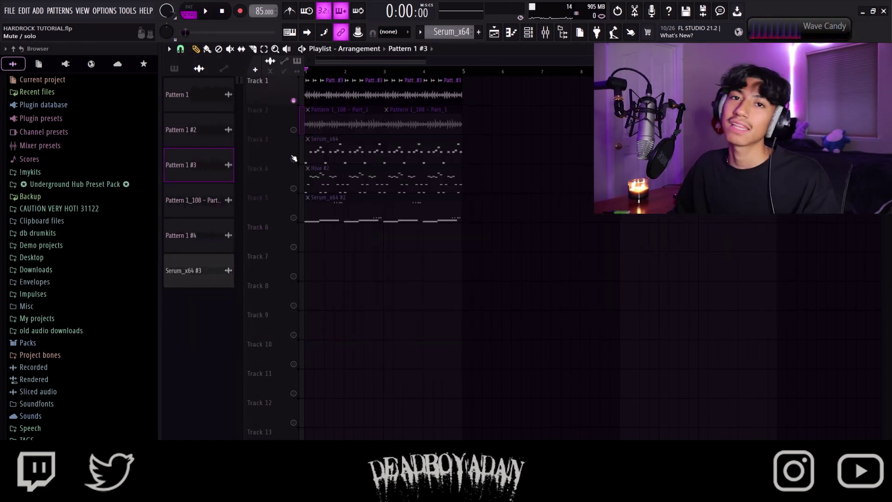
Step: Solo Track 2 and Track 4 in turn, and play the Hive #2 pattern on its own
right_click(297, 130)
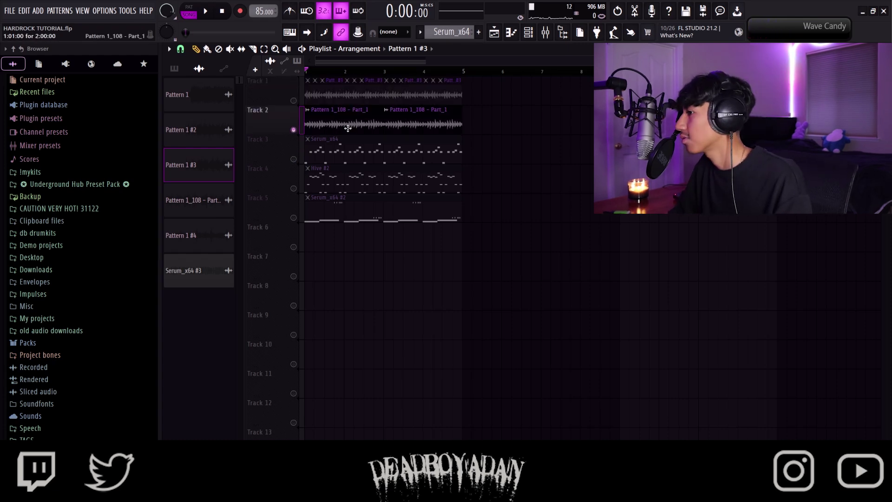
right_click(293, 188)
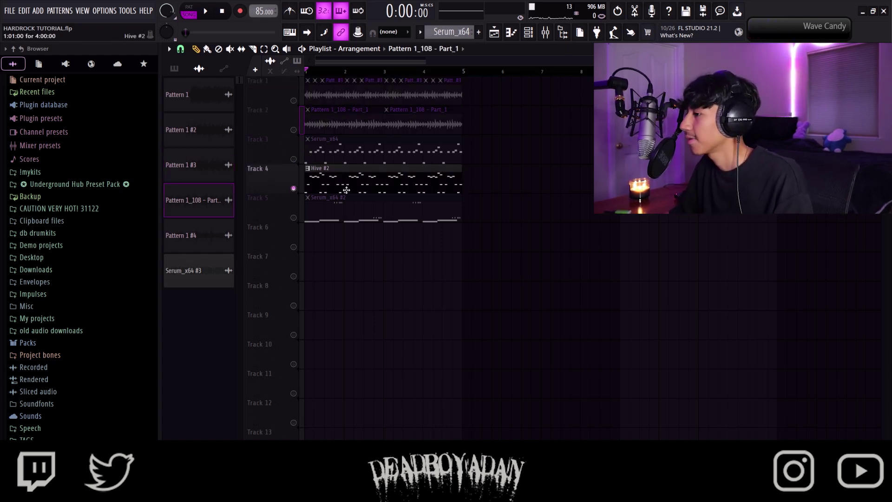
left_click(348, 184)
key("space")
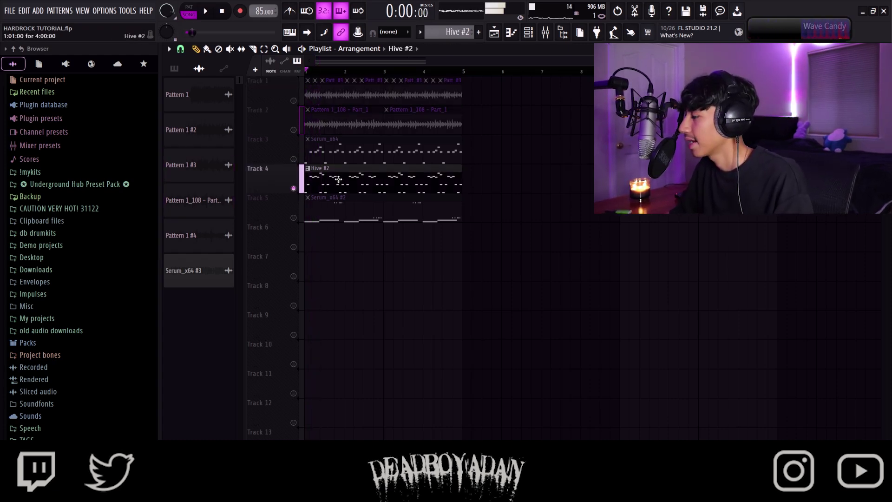
Step: Play the audio clips on Tracks 1 and 2 together, with the channel rack closed
right_click(298, 131)
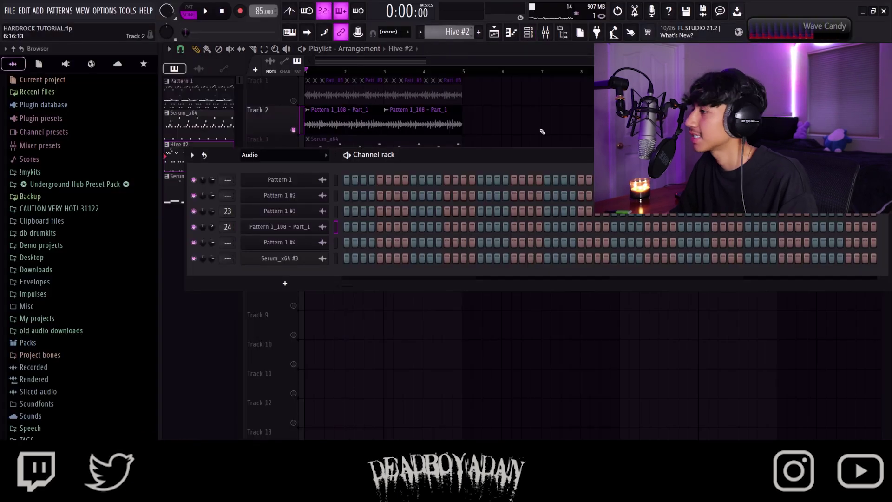
left_click(529, 32)
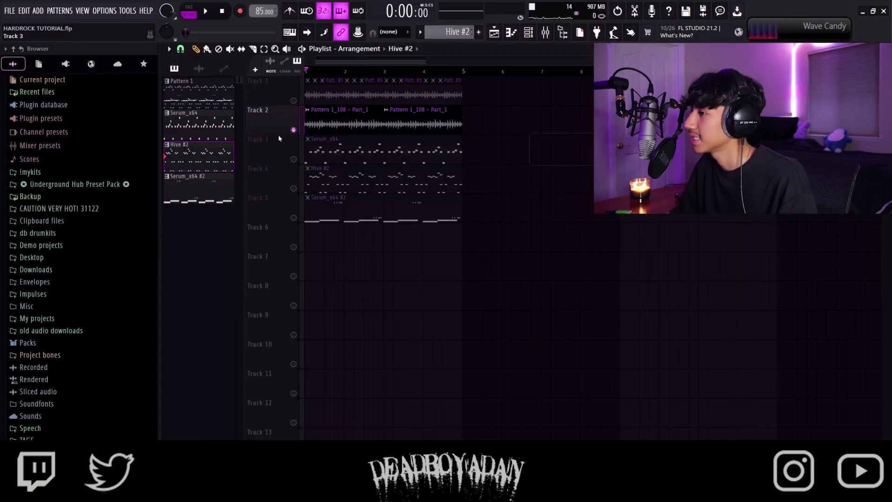
right_click(294, 130)
key("space")
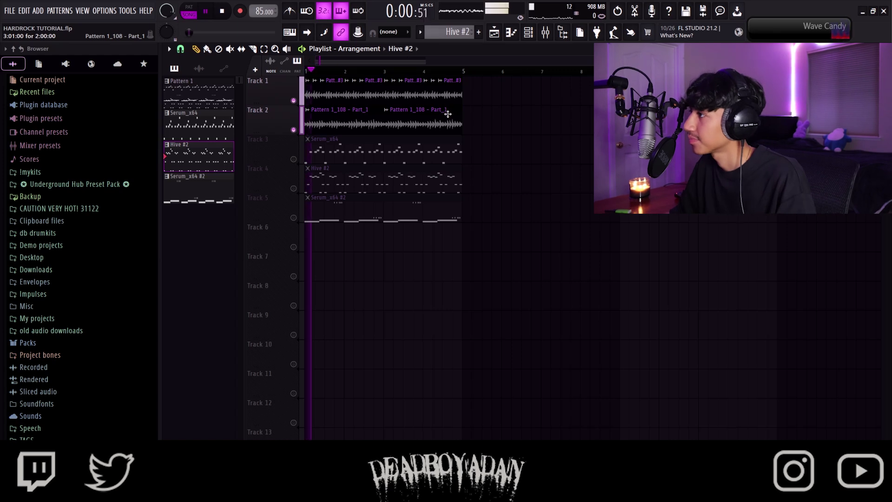
double_click(421, 93)
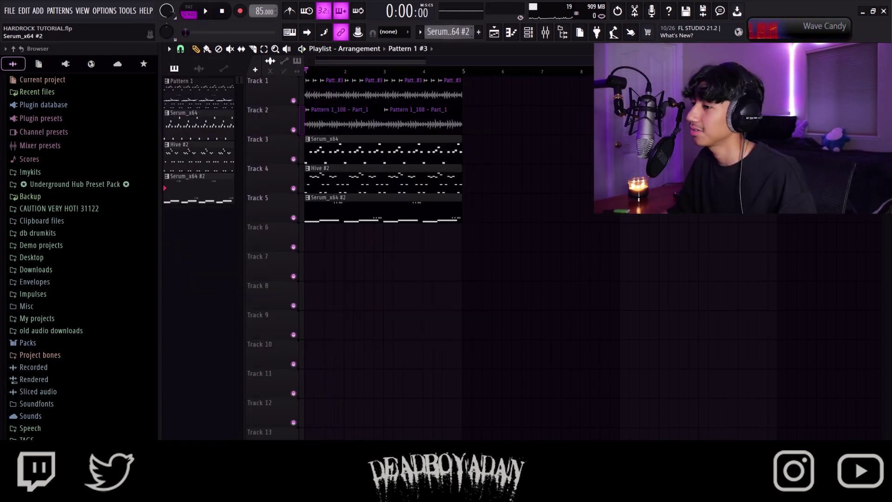
left_click_drag(364, 240, 321, 211)
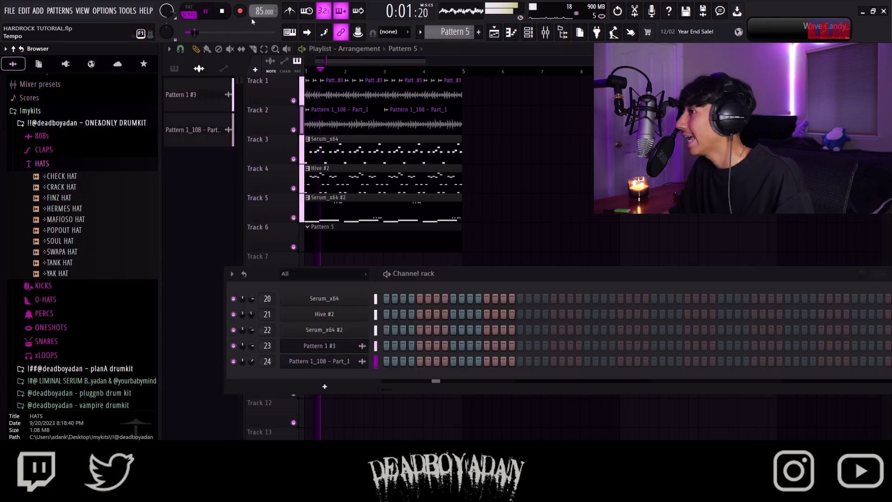
Step: Audition the HATS samples from CHECK HAT through SOUL HAT over the melody
left_click(65, 176)
left_click(69, 187)
left_click(70, 198)
left_click(74, 209)
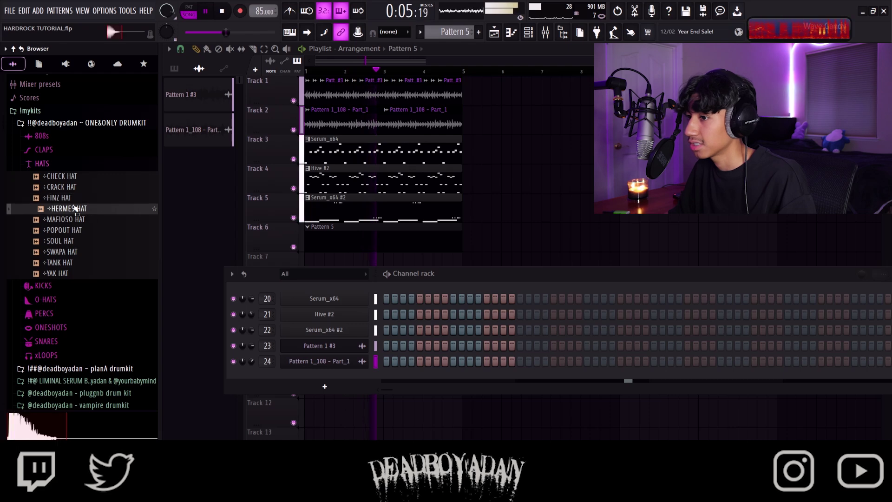
left_click_drag(430, 284, 384, 156)
left_click(70, 219)
left_click(70, 230)
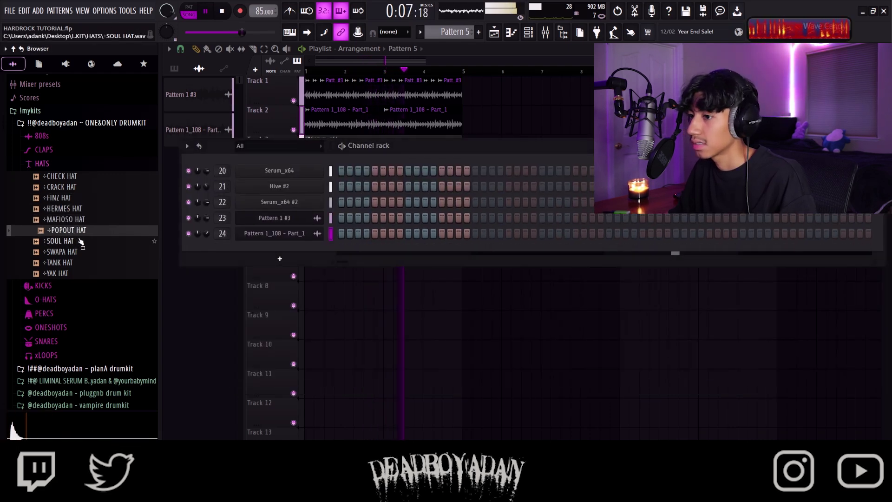
left_click(78, 241)
key("space")
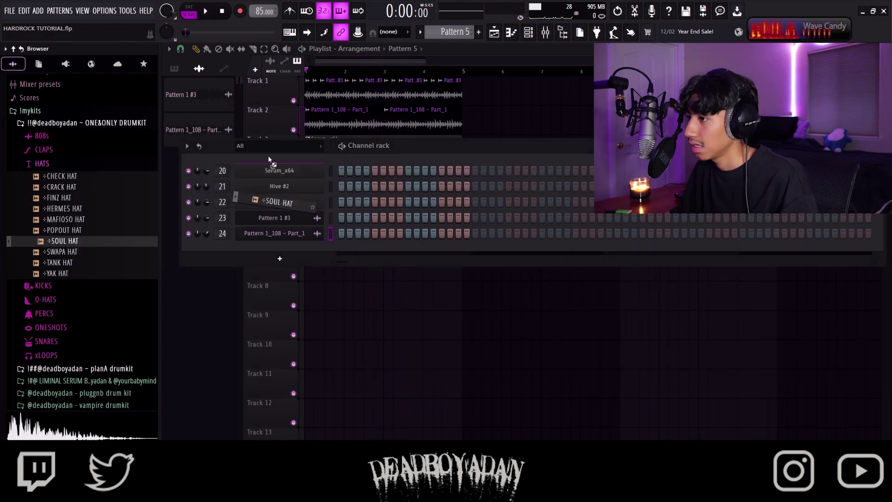
Step: Add the SOUL HAT sample as a new channel above Serum_x64
left_click_drag(267, 162, 270, 165)
right_click(324, 167)
left_click(293, 186)
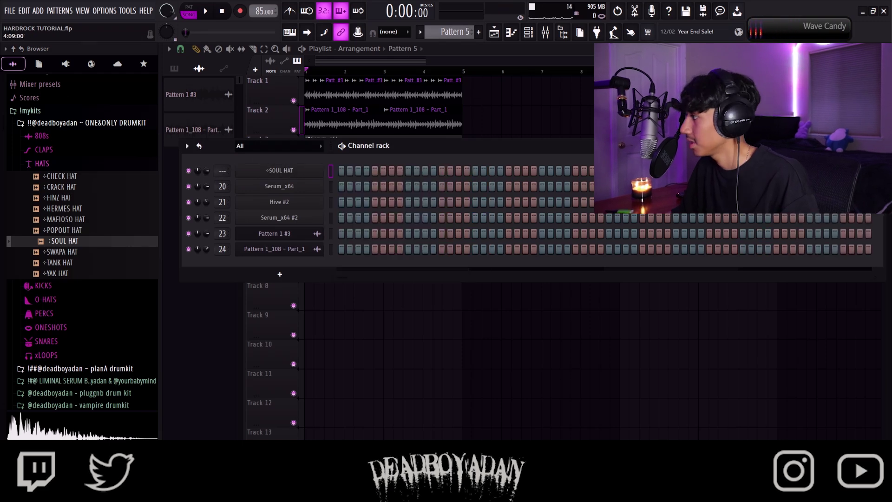
Step: Fill every second step of the SOUL HAT channel and route it to mixer track 2
right_click(310, 176)
left_click(428, 195)
left_click(279, 171)
left_click(279, 171)
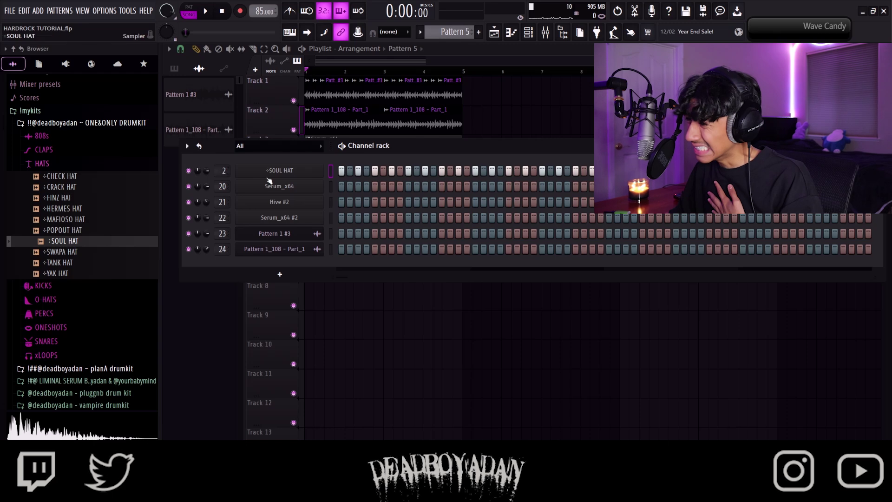
Step: Fill in the remaining SOUL HAT steps and check the channel's sampler settings
left_click_drag(350, 174, 604, 171)
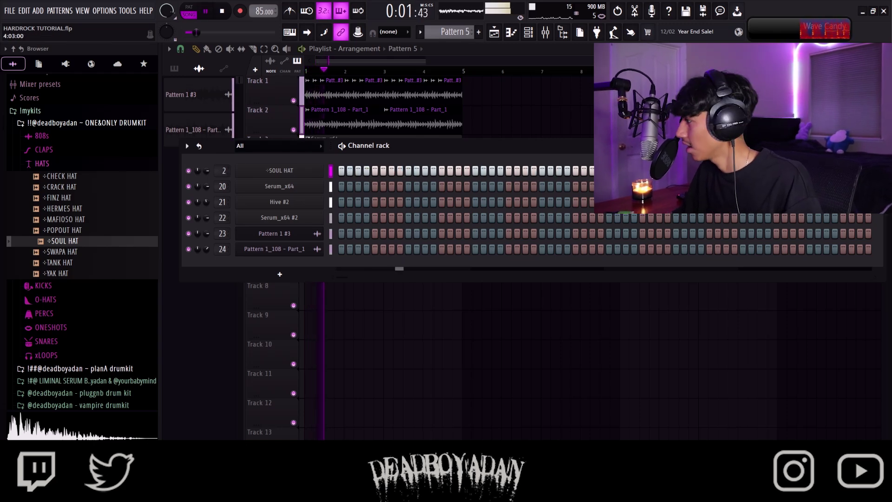
left_click(278, 171)
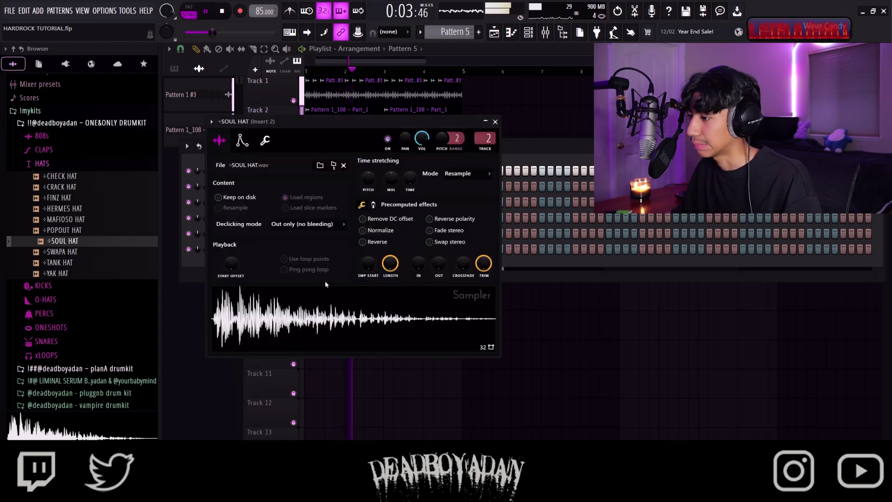
left_click(495, 122)
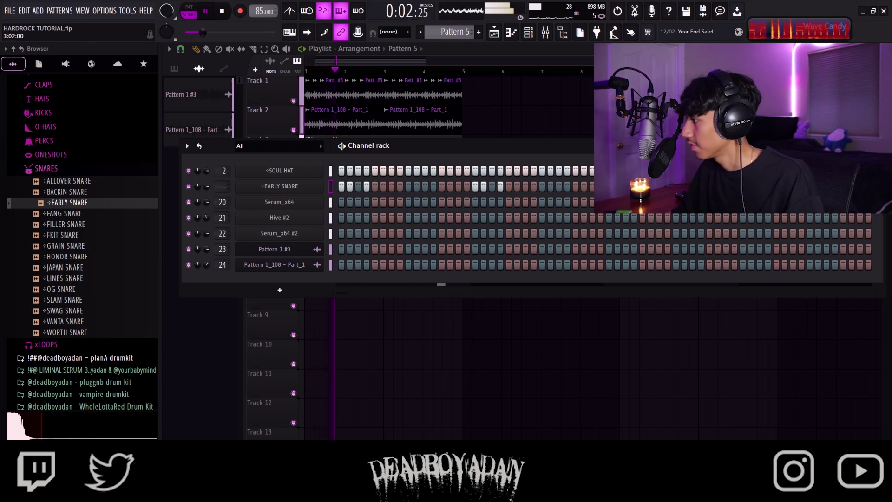
Step: Audition the snare samples from GRAIN SNARE through WORTH SNARE and use BACKiN SNARE in place of EARLY SNARE
left_click(93, 246)
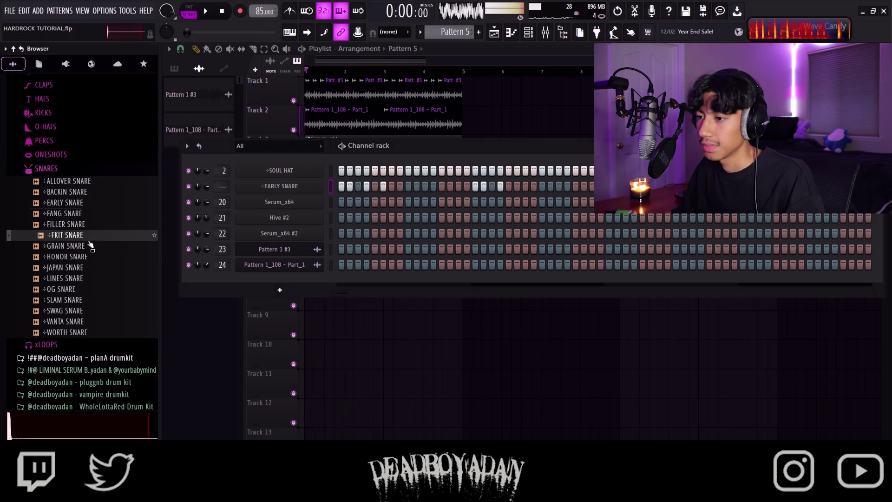
left_click(95, 256)
left_click(96, 278)
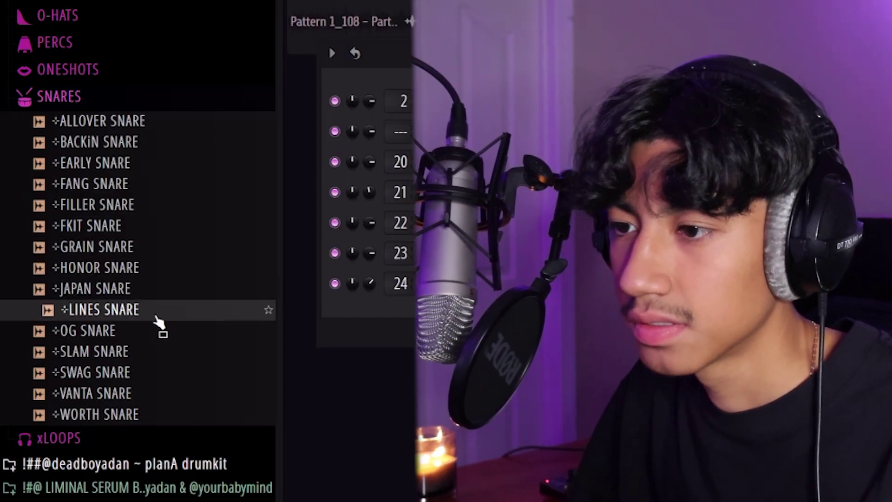
left_click(155, 334)
left_click(154, 355)
left_click(152, 376)
left_click(149, 397)
left_click(150, 409)
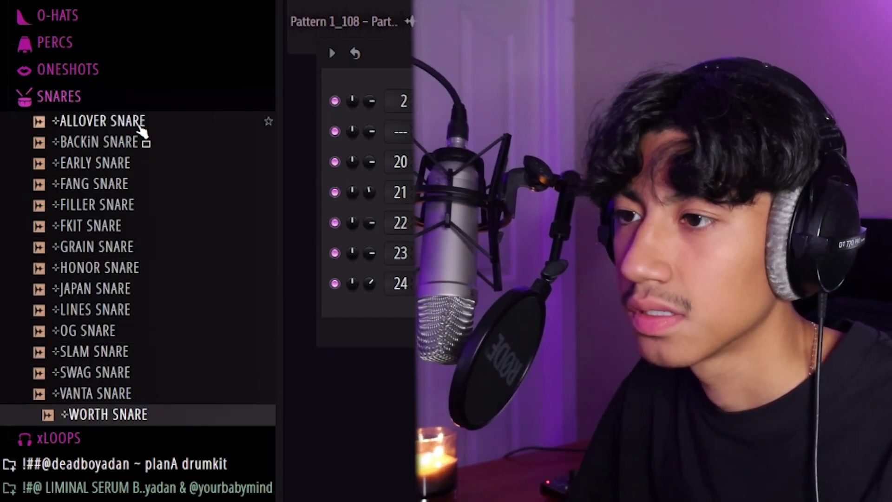
left_click(144, 141)
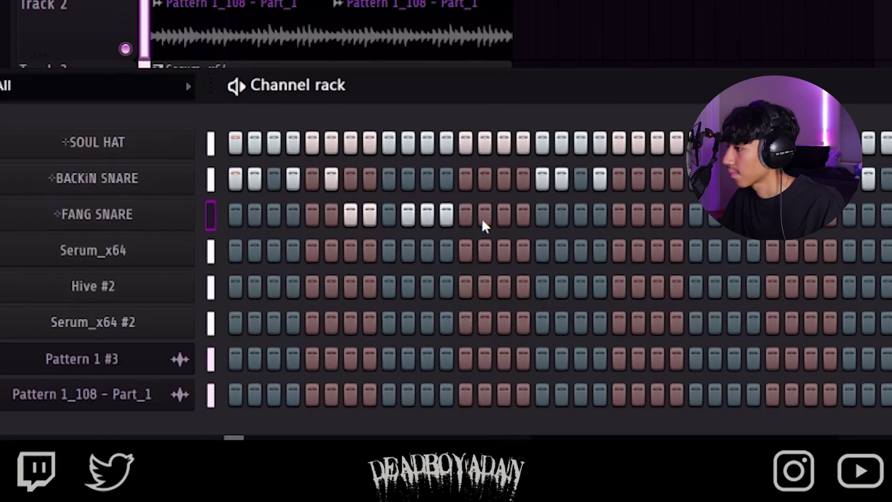
Step: Add a hit on step 14 of the FANG SNARE channel
left_click(484, 222)
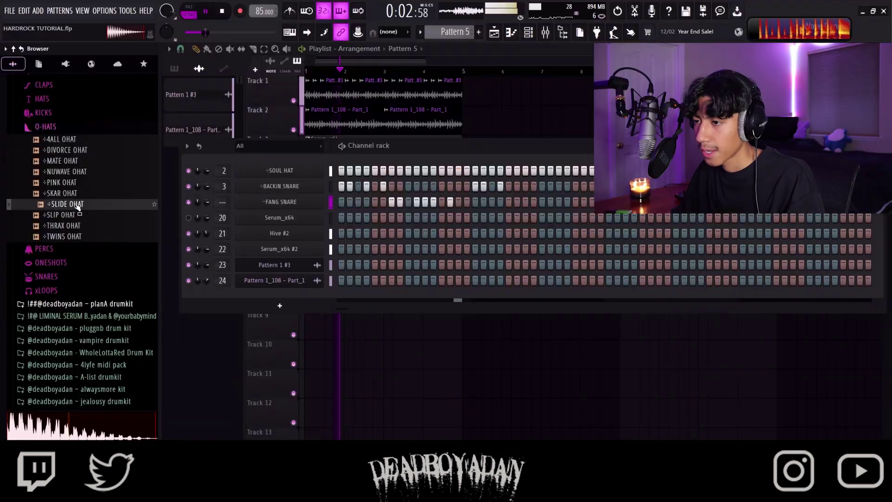
Step: Add the SLIP OHAT sample as a channel below FANG SNARE, routed to mixer track 5
left_click(73, 216)
left_click_drag(74, 218, 288, 218)
scroll(222, 217, "up", 2)
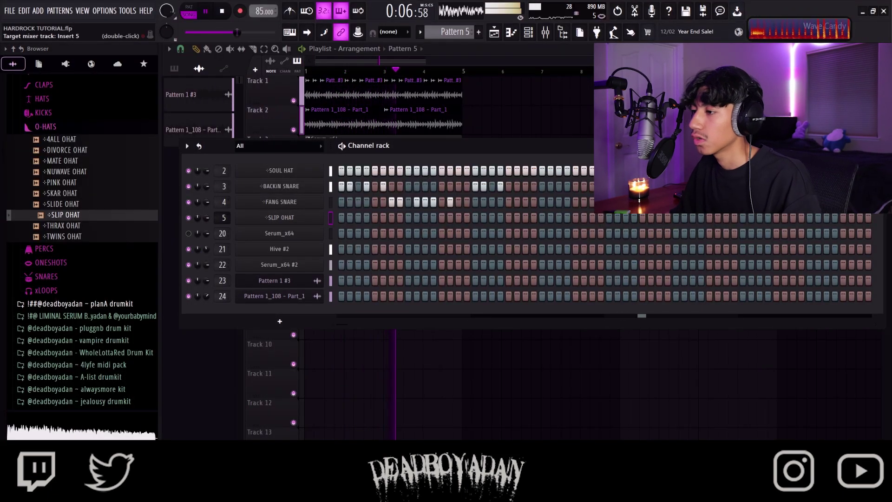
left_click(281, 218)
left_click(536, 162)
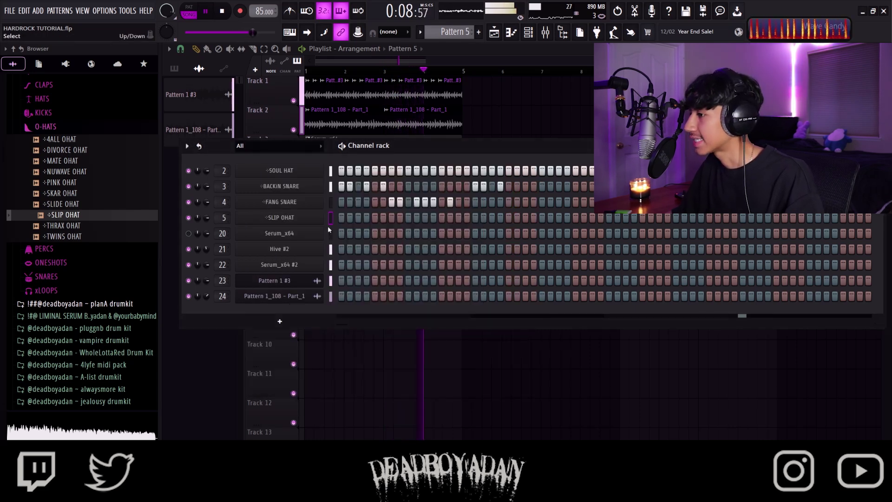
Step: Replace the SLIP OHAT sample with 4ALL OHAT and check the channel's sampler settings
left_click_drag(60, 139, 283, 218)
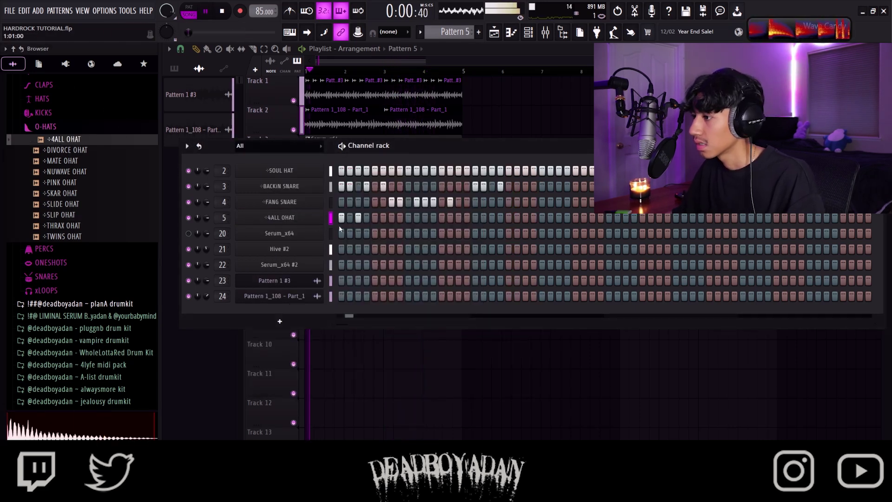
left_click(281, 217)
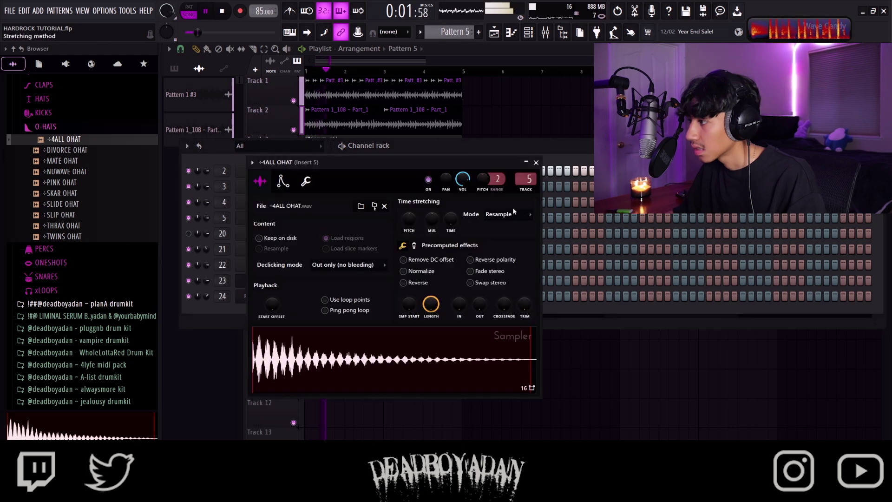
left_click(537, 162)
Step: Extend the open-hat pattern with hits on steps 17, 21 and 33
left_click(468, 218)
left_click(481, 219)
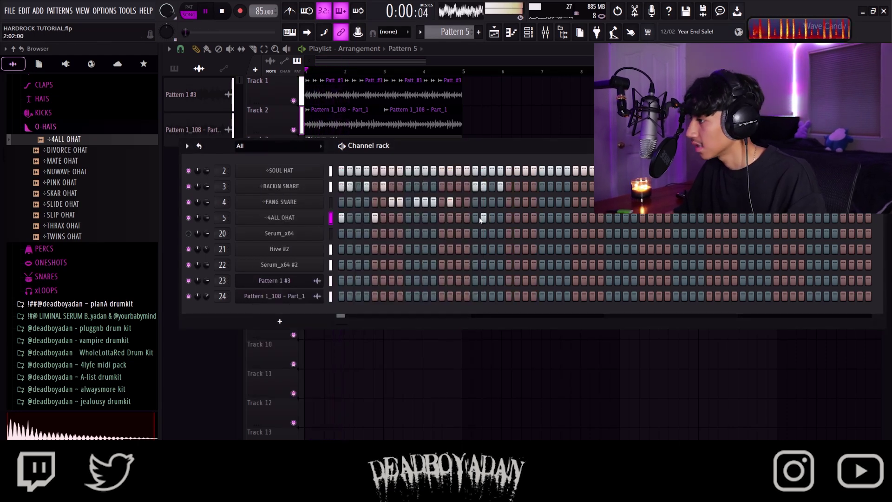
left_click(509, 218)
left_click(609, 218)
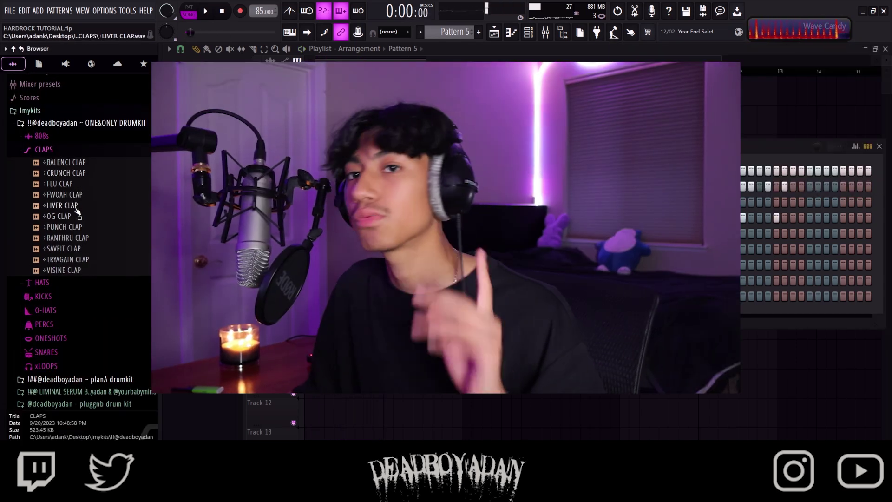
Step: Audition the clap samples and add FWOAH CLAP as a channel below MATE OHAT
left_click(65, 162)
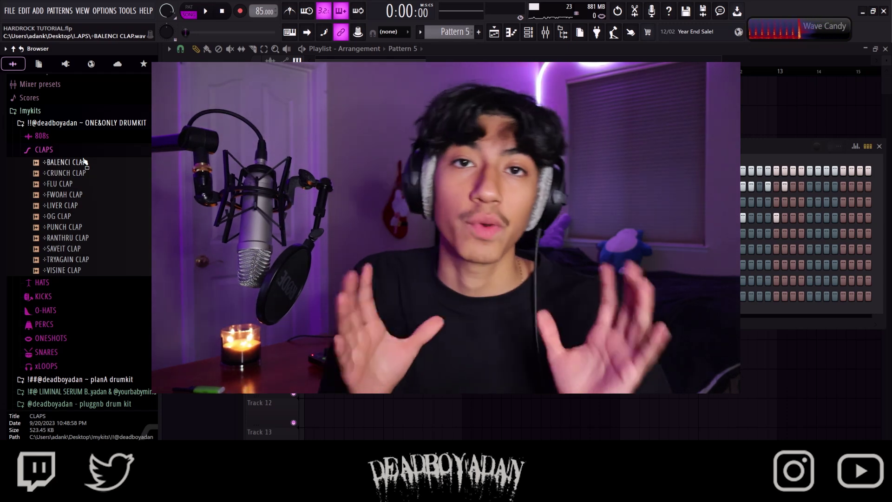
left_click(116, 185)
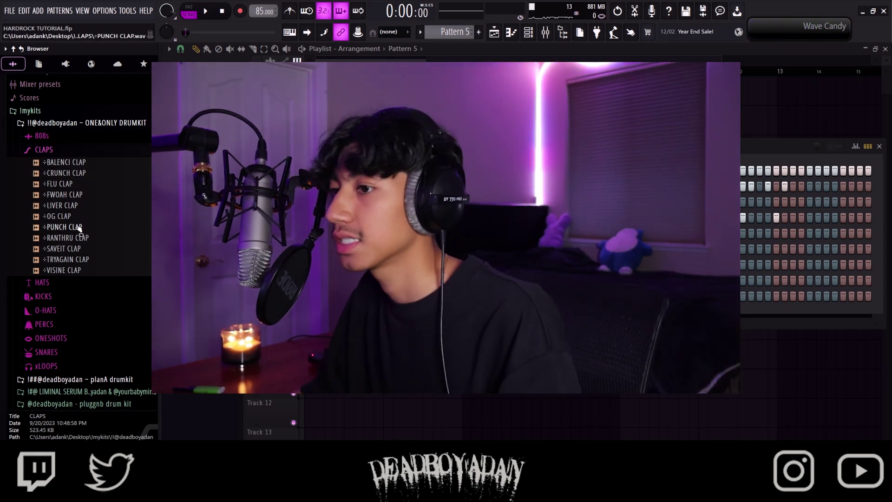
left_click(65, 194)
left_click_drag(68, 194, 288, 233)
Step: Fill each 2 steps of the FWOAH CLAP channel and check its sampler settings
right_click(290, 235)
left_click(430, 257)
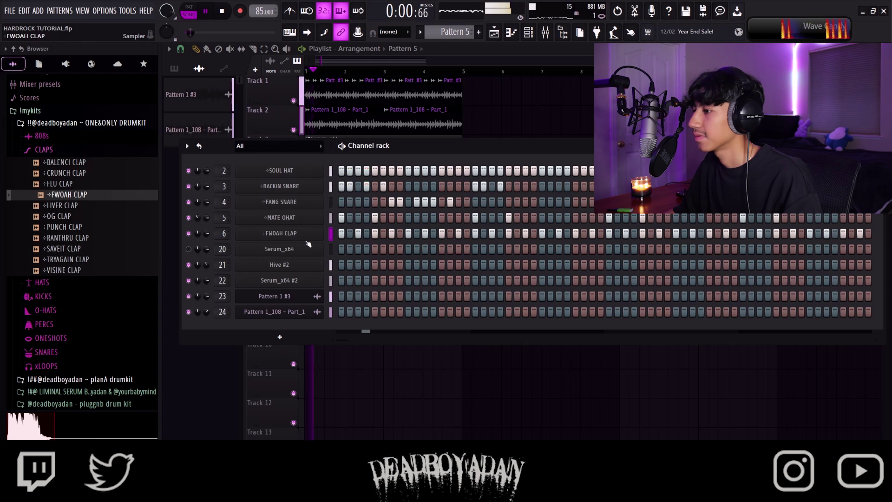
left_click(288, 233)
left_click(552, 172)
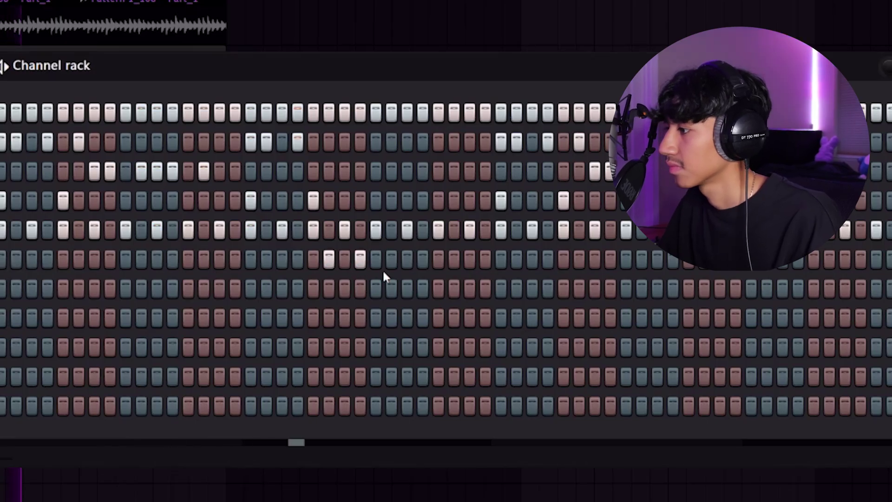
Step: Add a hit on step 27 of the FKIT SNARE channel and play back the drum pattern
left_click(406, 262)
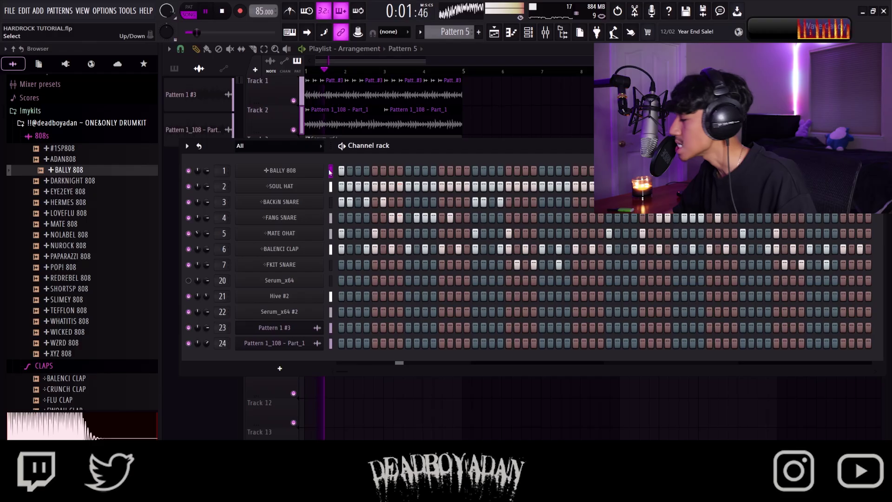
key("space")
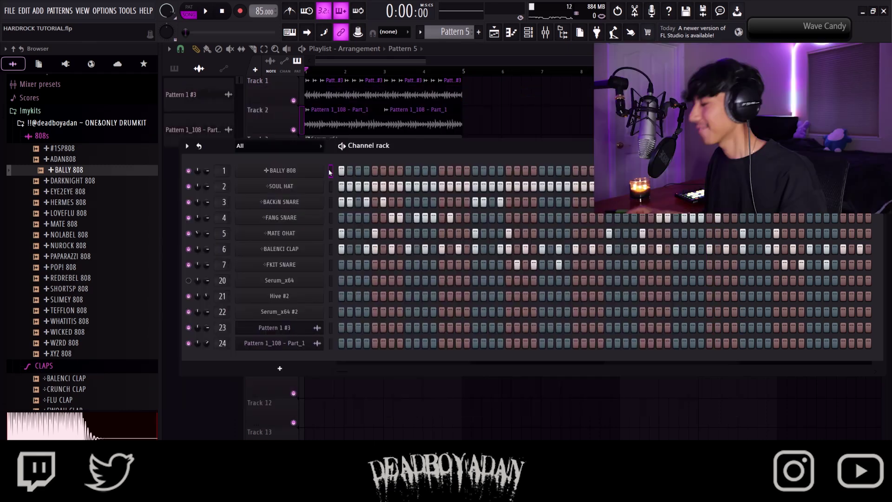
key("space")
key("space")
Step: Examine the BALLY 808 channel's note in the piano roll and its sampler settings
key("F7")
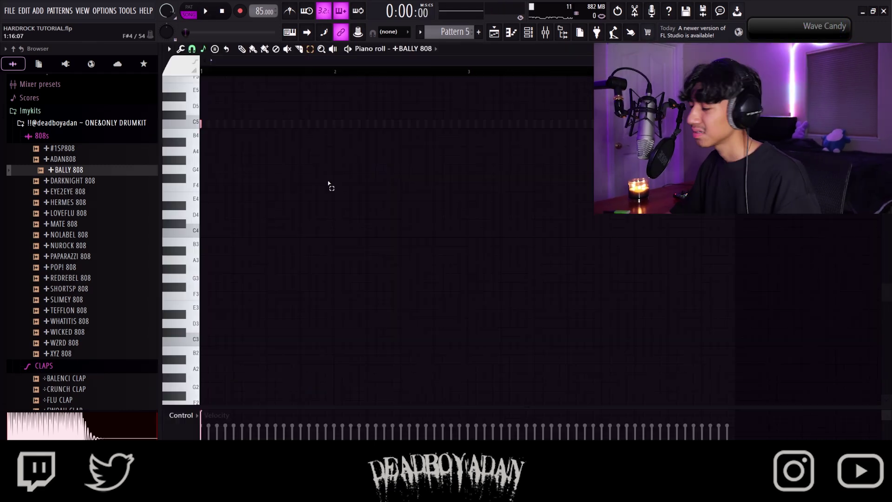
key("F7")
key("Return")
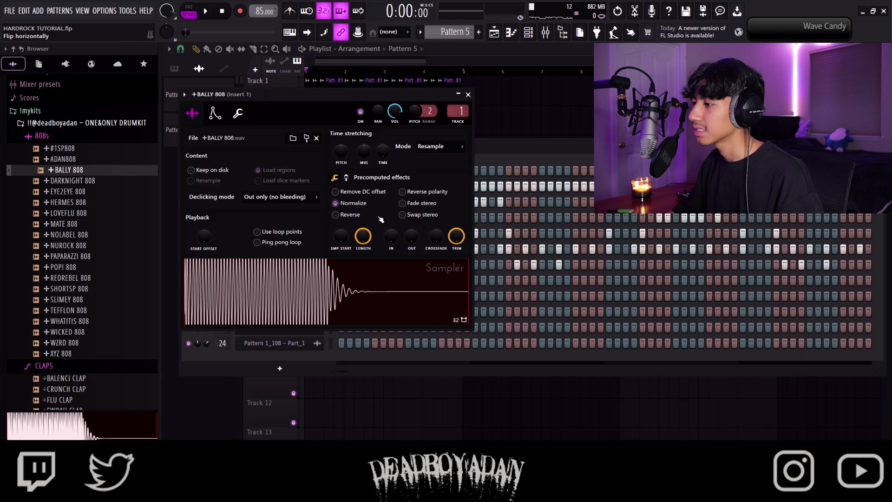
left_click(466, 96)
key("F7")
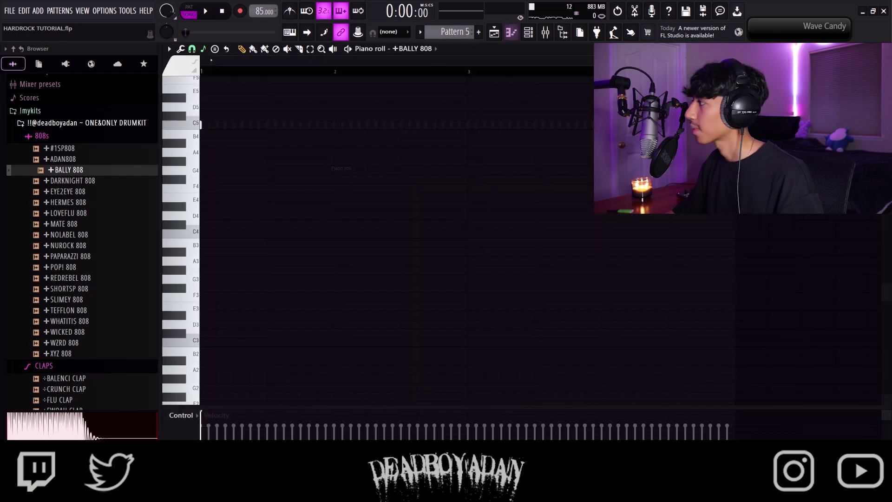
key("F7")
right_click(325, 166)
left_click(337, 170)
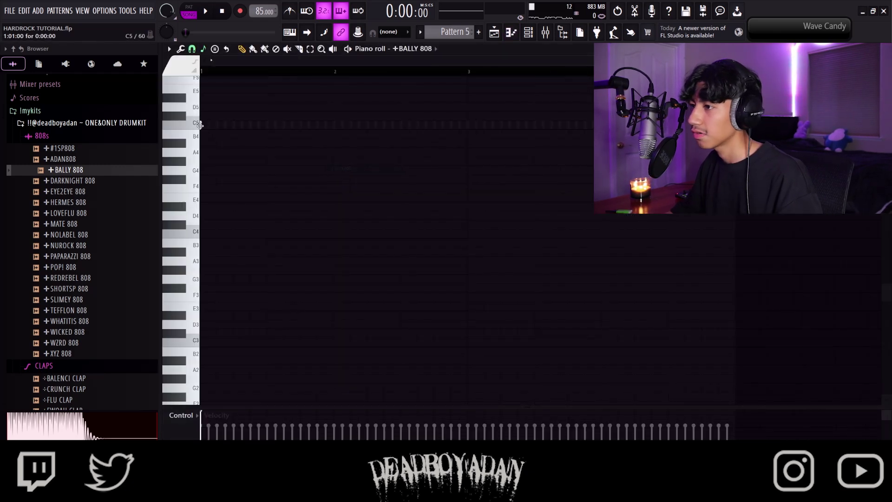
key("F7")
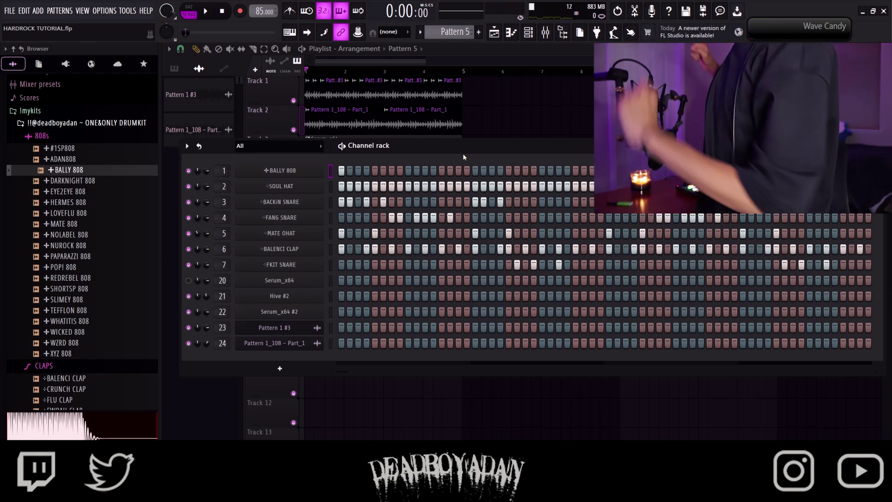
Step: Play back the pattern and add BALLY 808 hits on steps 4 and 7
key("space")
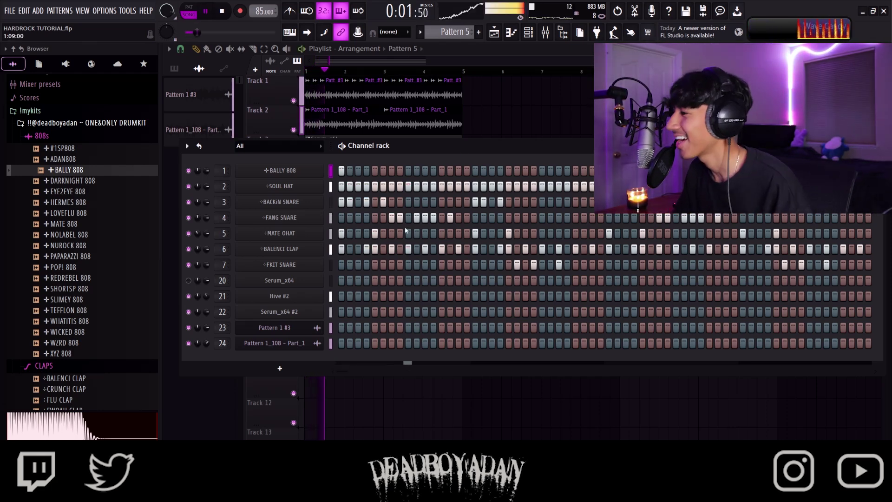
key("space")
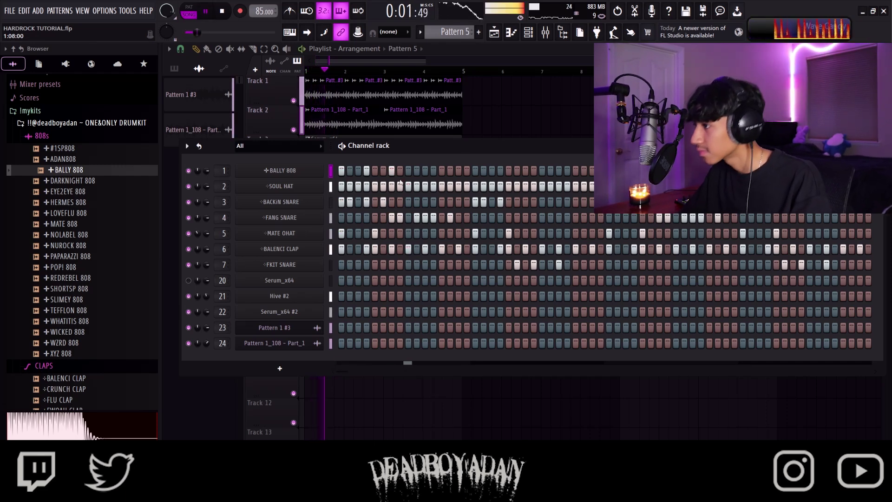
Step: Repeat the first-bar BALLY 808 notes across bars 2 to 4 in the piano roll
right_click(321, 168)
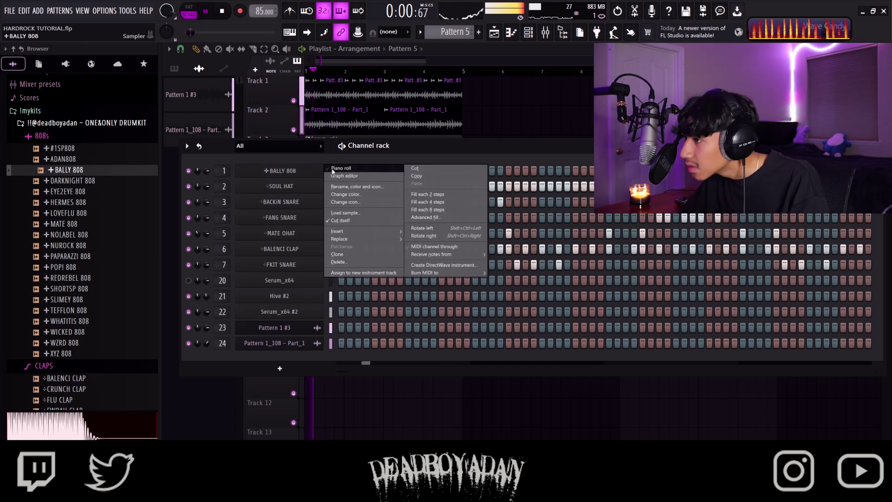
left_click(334, 165)
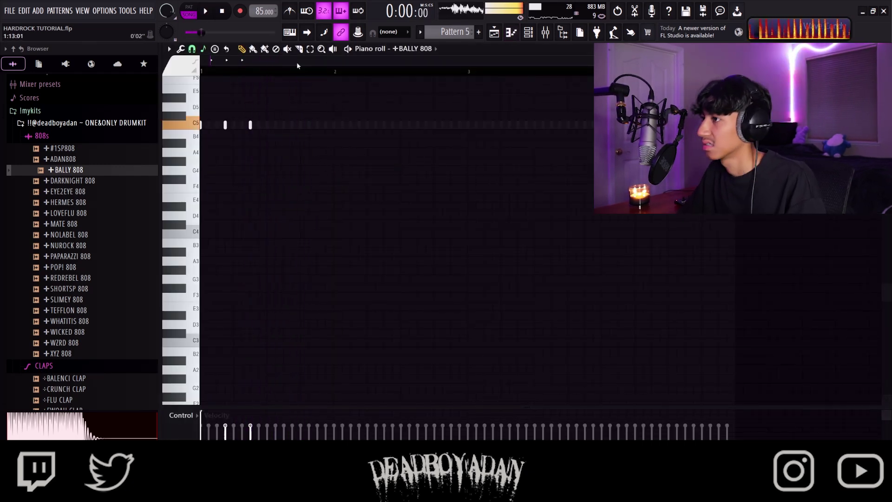
left_click_drag(337, 72, 200, 72)
key("ctrl+b")
key("ctrl+b")
key("ctrl+b")
key("ctrl+d")
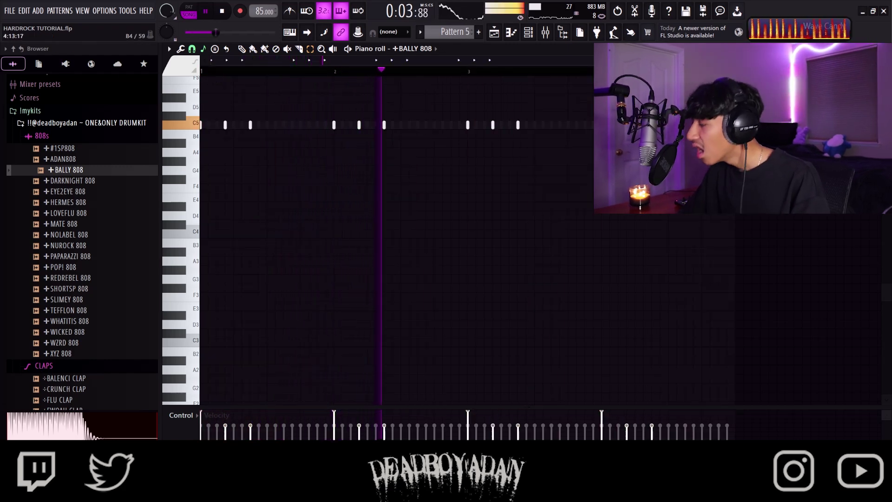
Step: Transpose the Serum_x64 melody up one octave in its piano roll
scroll(473, 139, "up", 2)
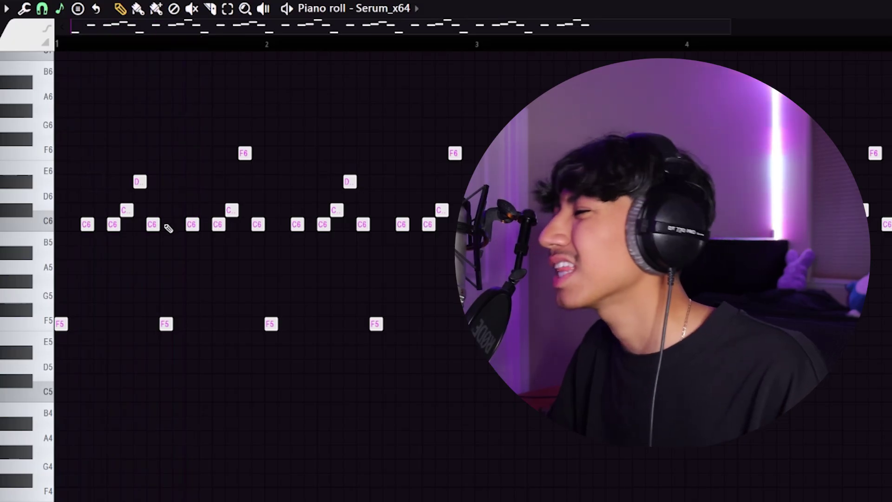
scroll(168, 194, "down", 4)
scroll(168, 195, "up", 2)
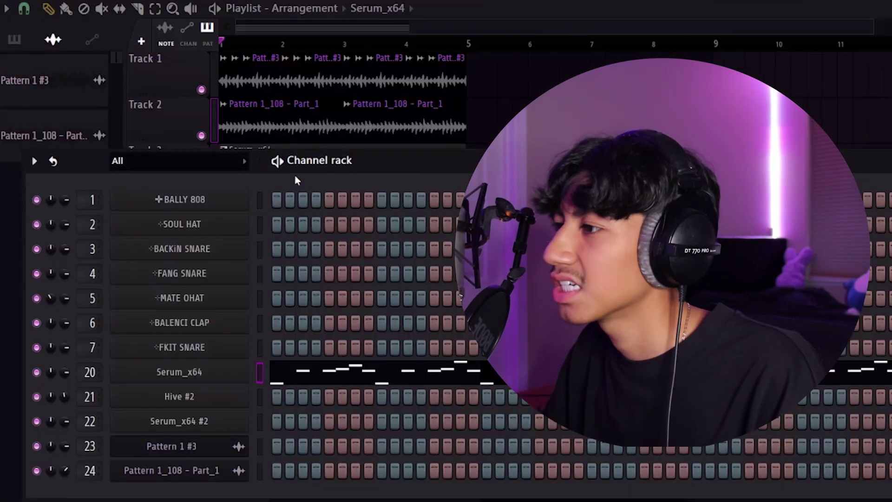
left_click(343, 374)
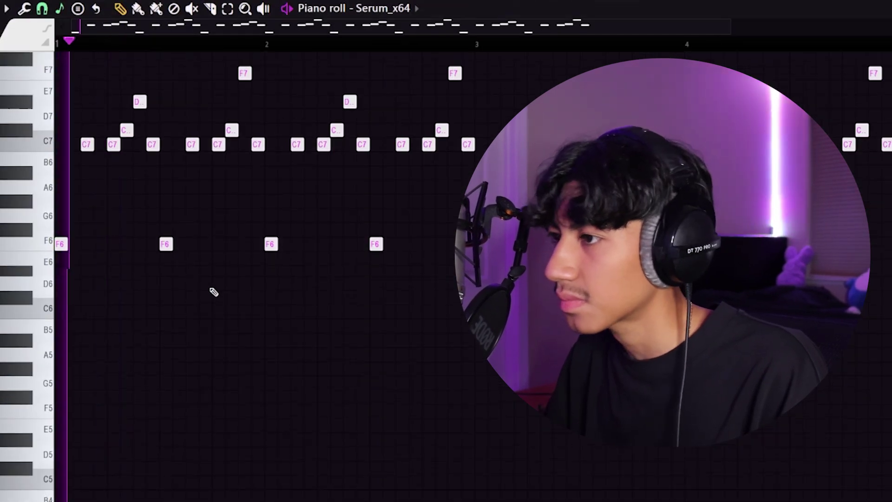
Step: Rework the first bar of the Serum_x64 melody with a long C7 followed by a long C#7, removing the overlapping short notes and mid-bar F6
scroll(140, 304, "up", 1)
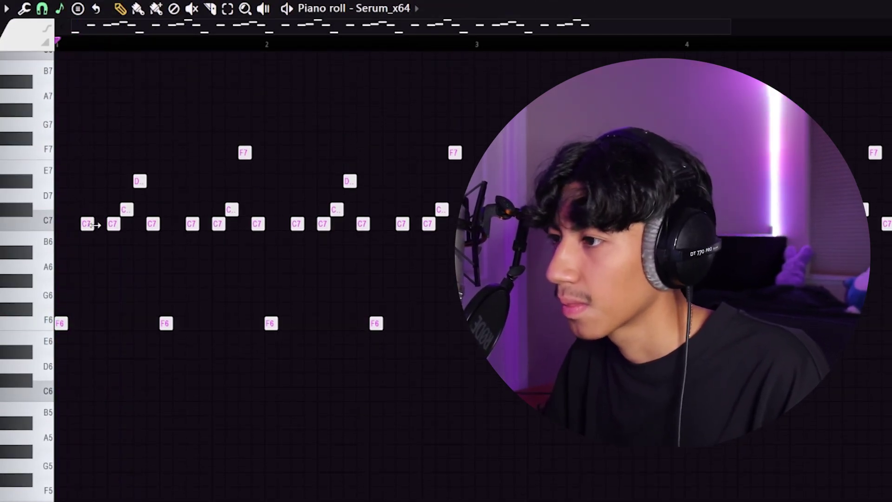
left_click_drag(93, 226, 158, 210)
right_click(153, 222)
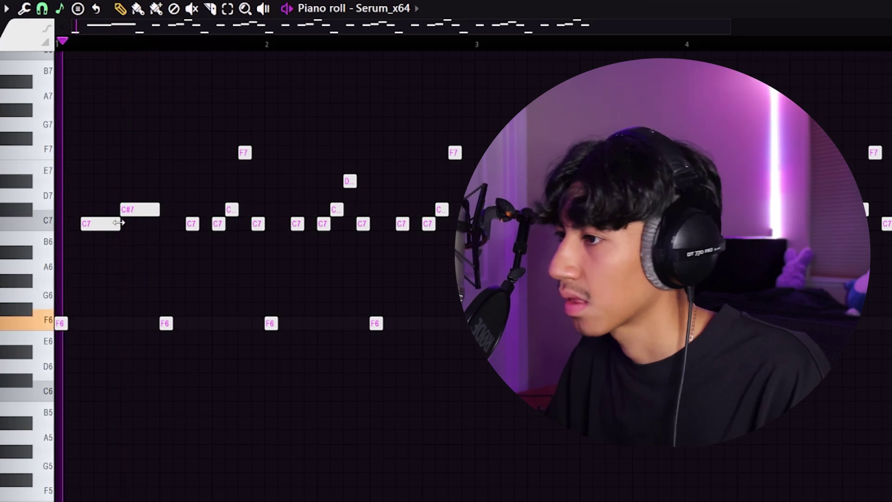
right_click(139, 210)
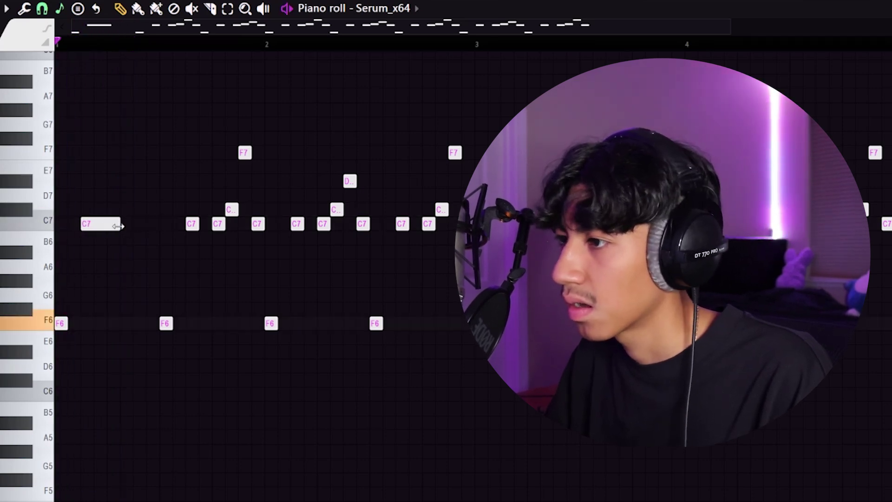
left_click_drag(119, 226, 133, 226)
left_click(136, 209)
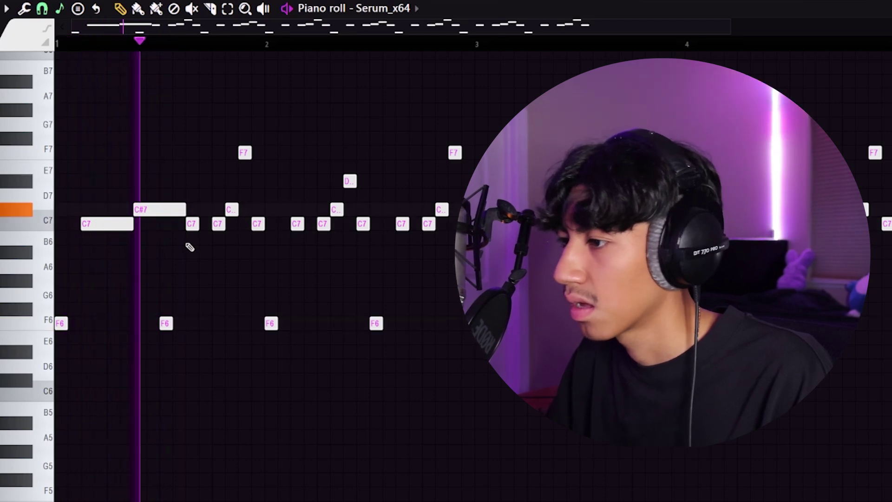
right_click(166, 323)
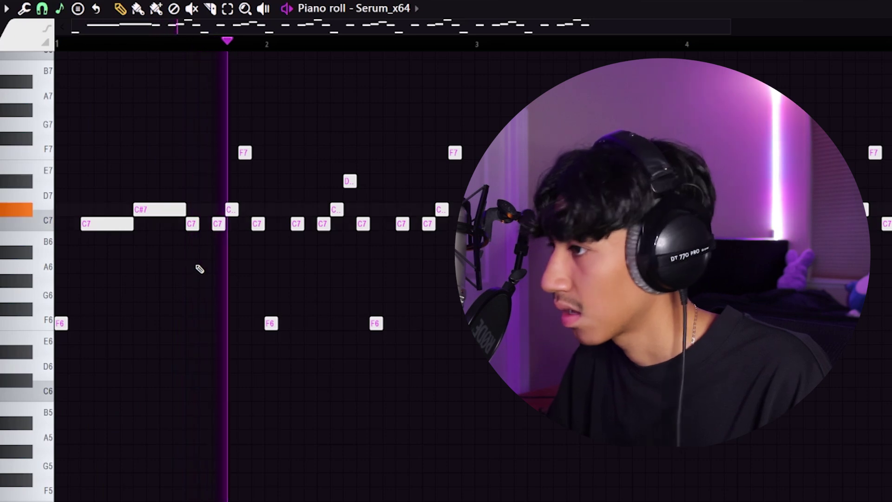
Step: Replace the Serum_x64 notes from bar 2 onward with copies of the reworked first bar
left_click_drag(887, 414, 255, 70)
key("Delete")
key("ctrl+v")
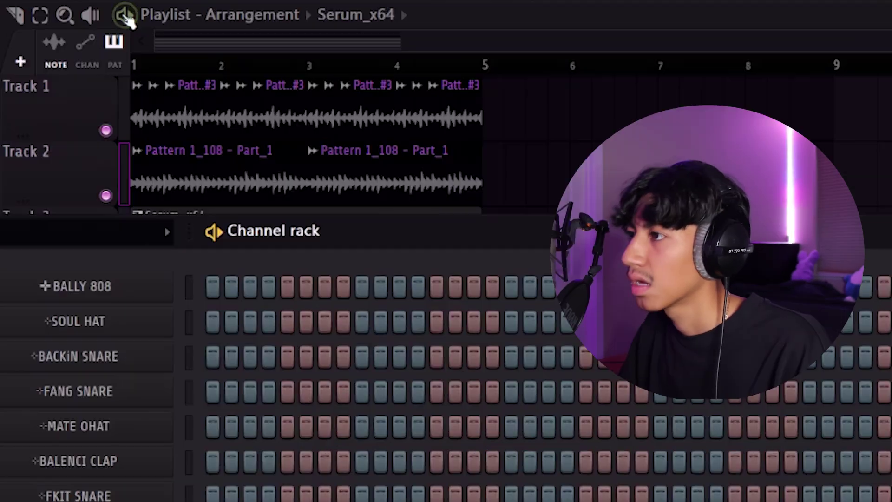
Step: Play back the arrangement with the reworked melody and lower the BALLY 808 notes by one octave
key("F6")
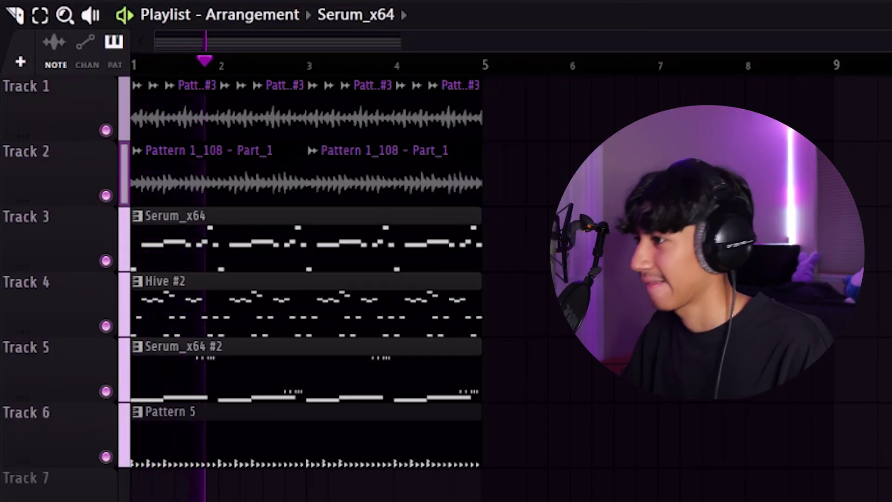
key("F6")
left_click(434, 149)
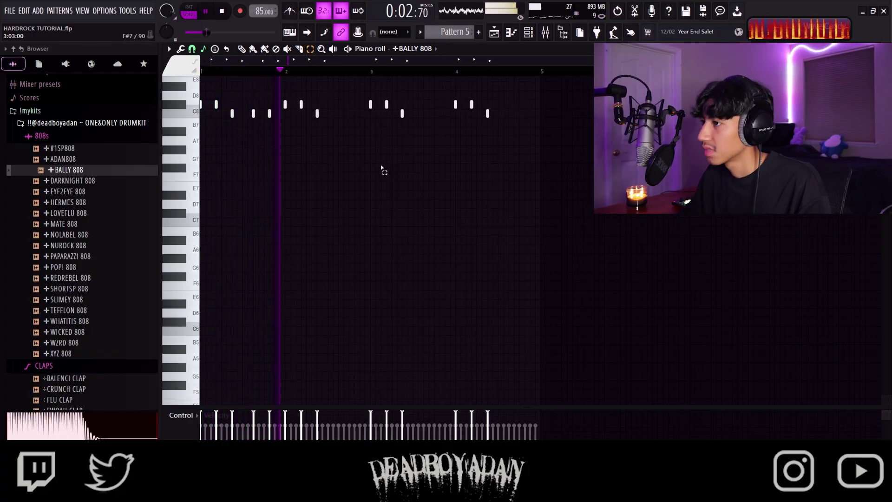
key("ctrl+Down")
key("space")
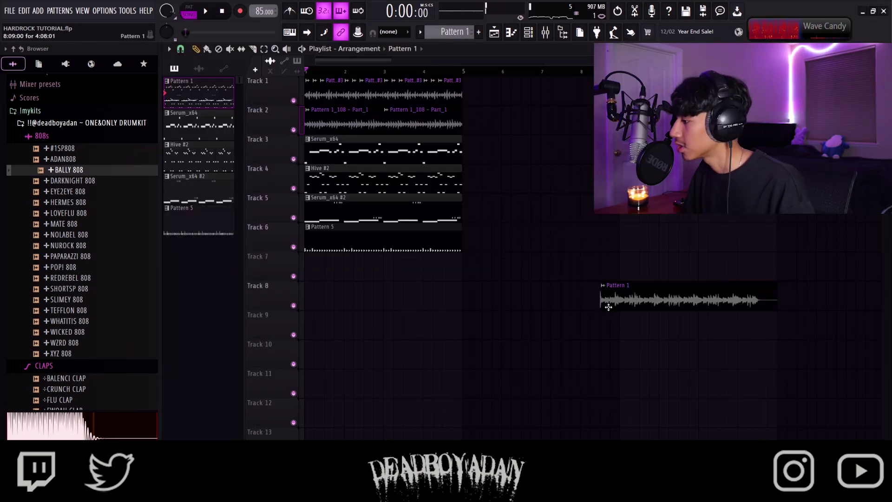
Step: Move the Pattern 1 audio clip to the start of Track 8 and play it back
left_click_drag(604, 297, 309, 298)
right_click(293, 306)
key("space")
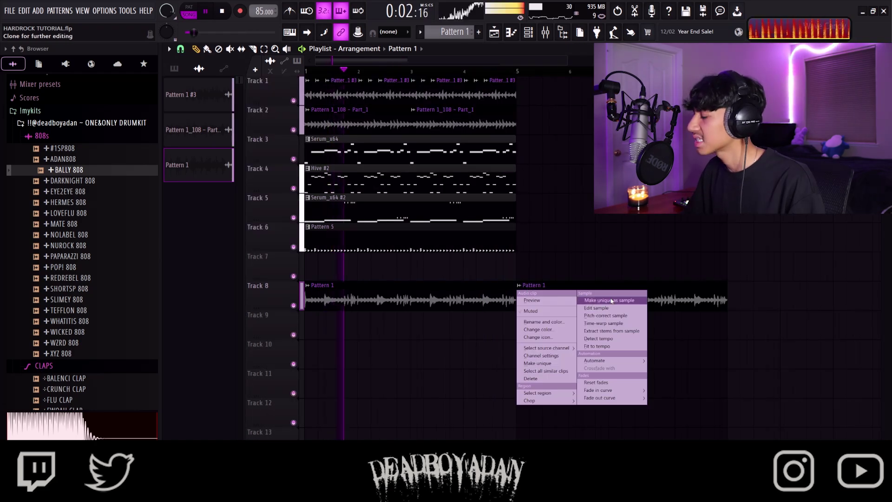
Step: Duplicate the Pattern 1 clip to bar 5 of Track 8 and save the copy as the unique sample Pattern 1_111 - Part_1.wav
left_click(534, 319)
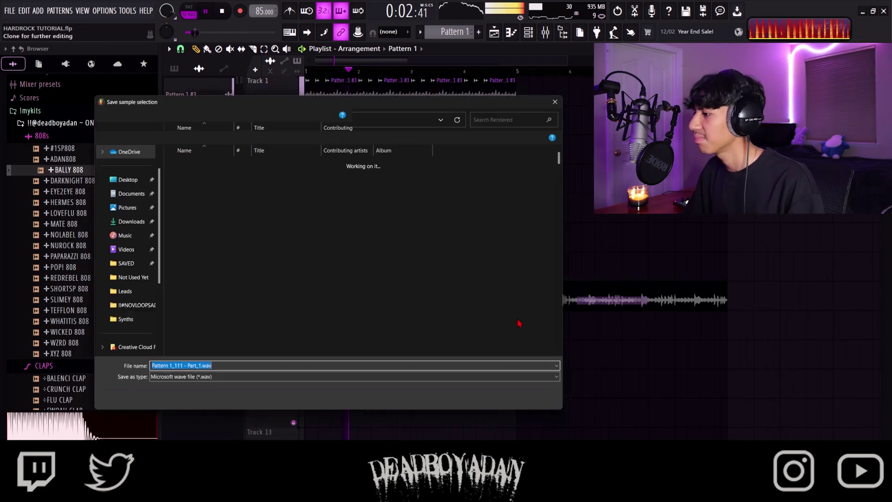
left_click(493, 399)
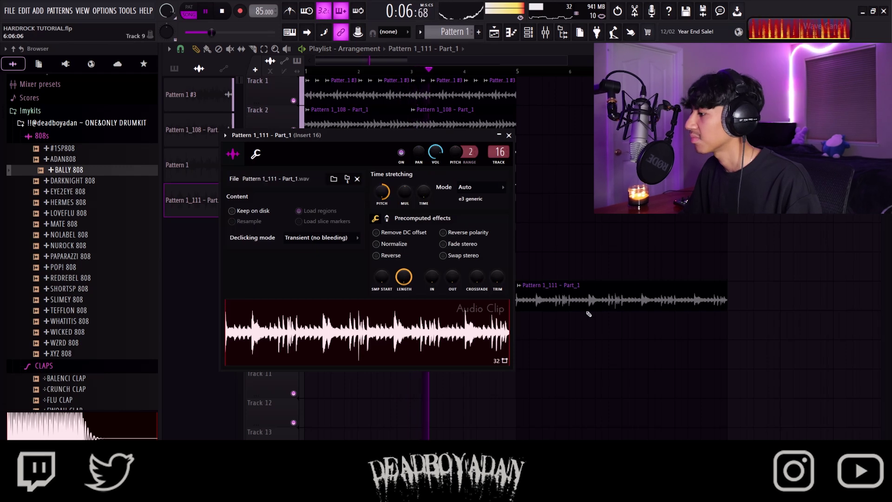
Step: Layer the Pattern 1_111 - Part_1 clip on Track 8 with the Pattern 1 clip on Track 9 from bar 1 and play them back
key("ctrl+z")
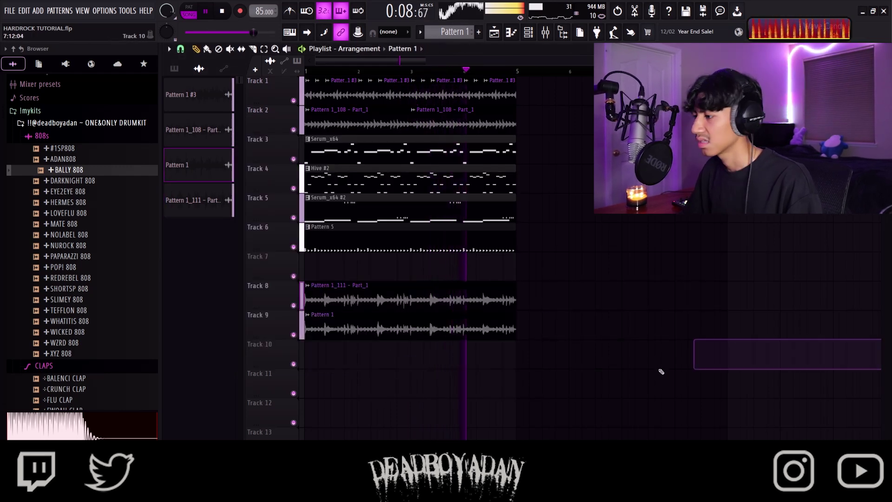
double_click(497, 309)
key("Escape")
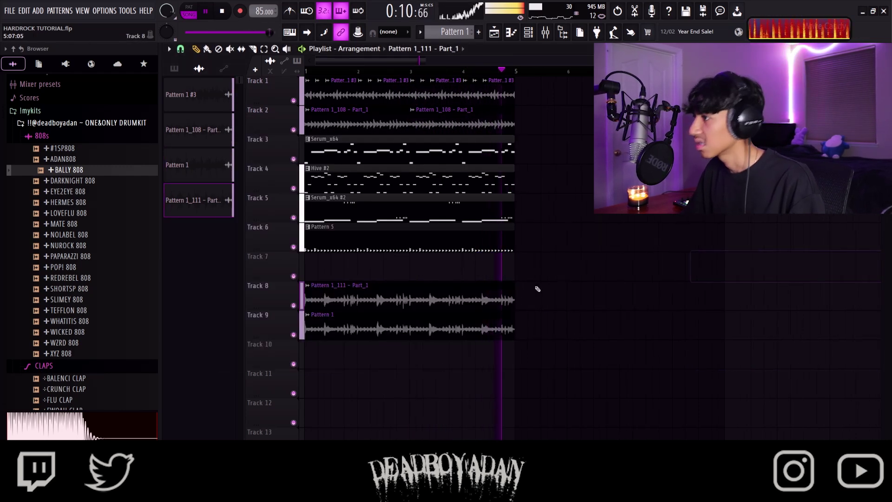
scroll(266, 68, "down", 2)
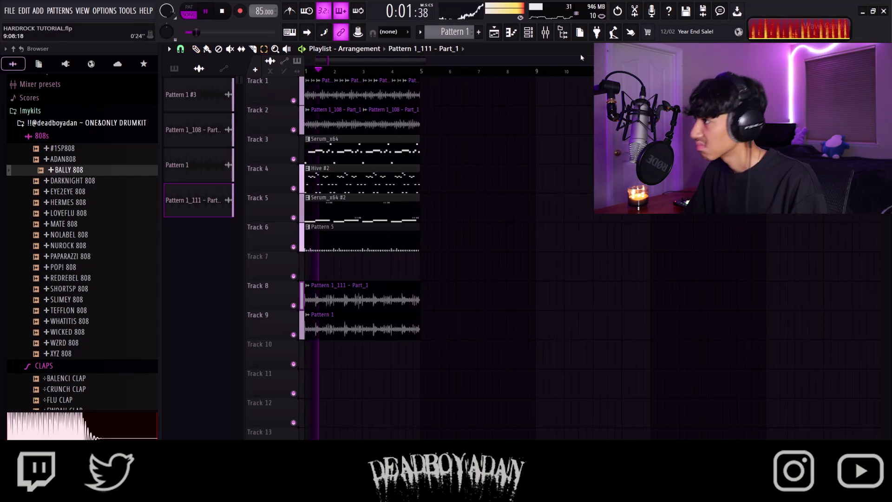
Step: Stop playback and move the Serum_x64, Hive #2, Serum_x64 #2 and Pattern 5 clips below the audio clips to Tracks 10 to 13
left_click(528, 32)
key("F6")
key("space")
left_click_drag(325, 214, 238, 157)
scroll(456, 392, "up", 4)
left_click_drag(361, 218, 361, 193)
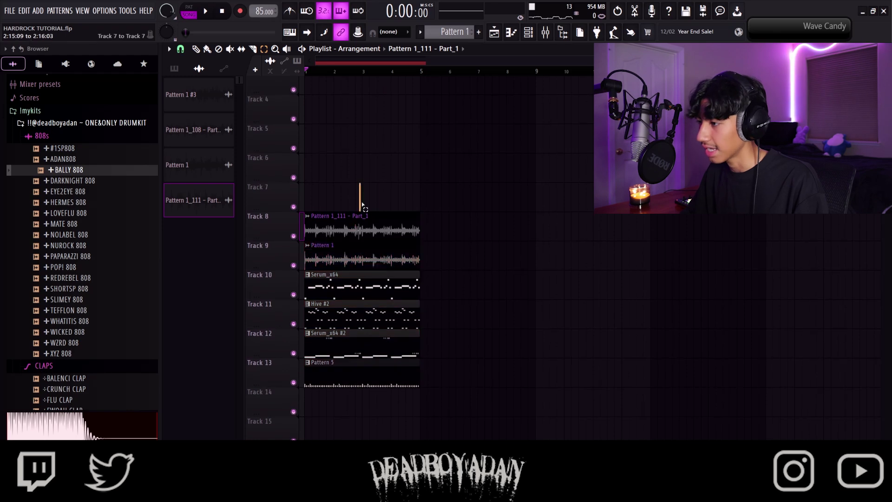
Step: Move the lower clips up so the two audio clips and three melody patterns occupy Tracks 3 to 7, with Pattern 5 on Track 9
left_click_drag(438, 371, 284, 148)
left_click(392, 328)
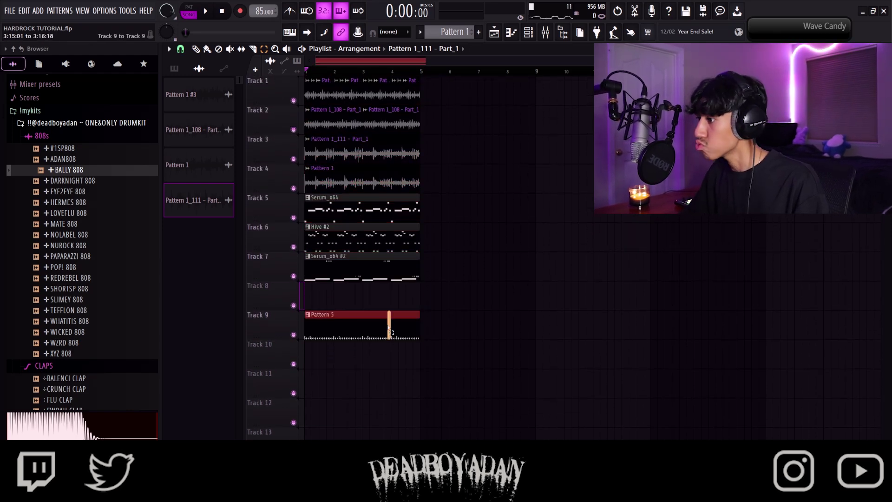
left_click_drag(390, 329, 387, 328)
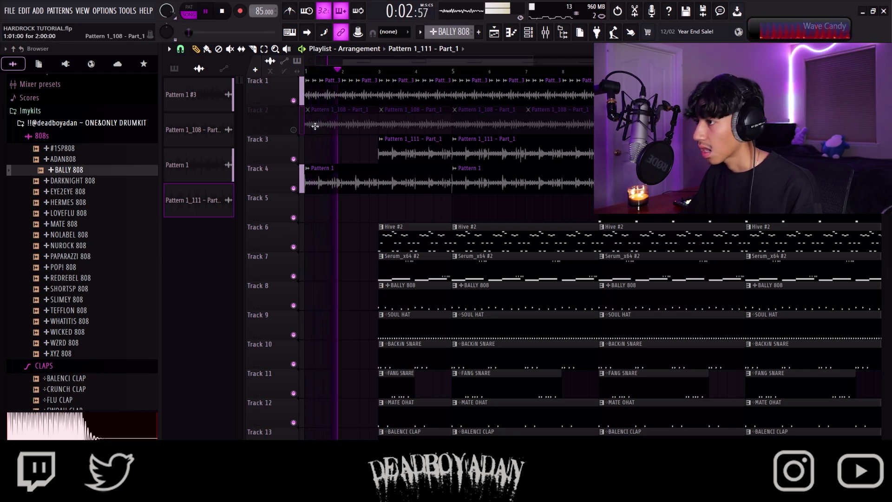
Step: Delete the Pattern 1_108 - Part_1 clip covering the first two bars of Track 2 and unmute the track
right_click(317, 125)
left_click(296, 133)
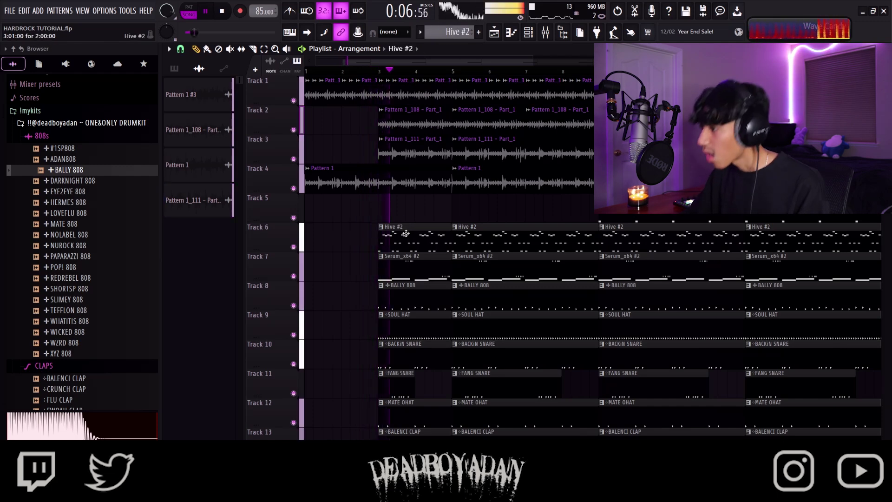
scroll(406, 237, "down", 3)
key("space")
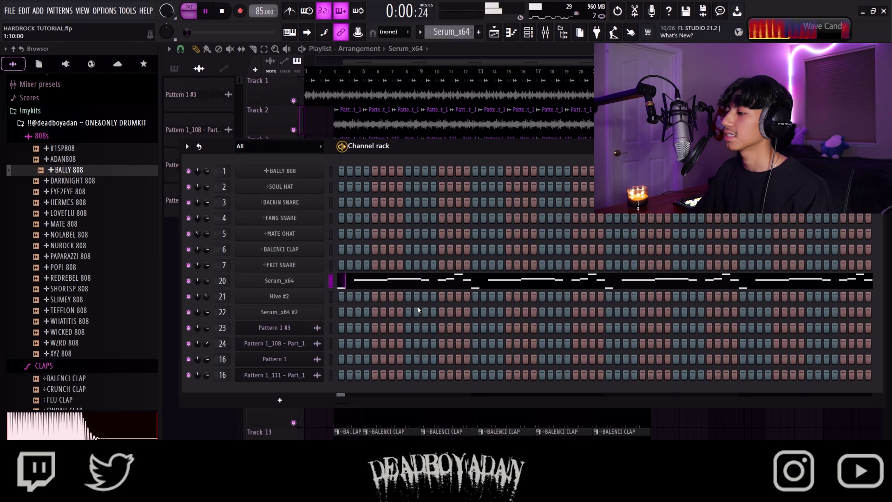
Step: In the Serum_x64 melody, delete the opening C7 note and lower the first C#7 to A#6 and the first F7 to F6
left_click(417, 281)
key("space")
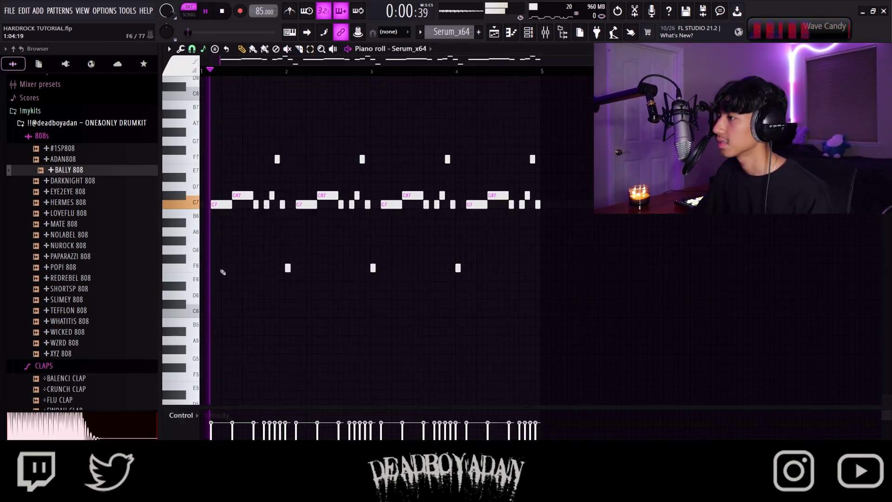
scroll(213, 251, "down", 2)
right_click(221, 177)
left_click_drag(243, 169, 242, 196)
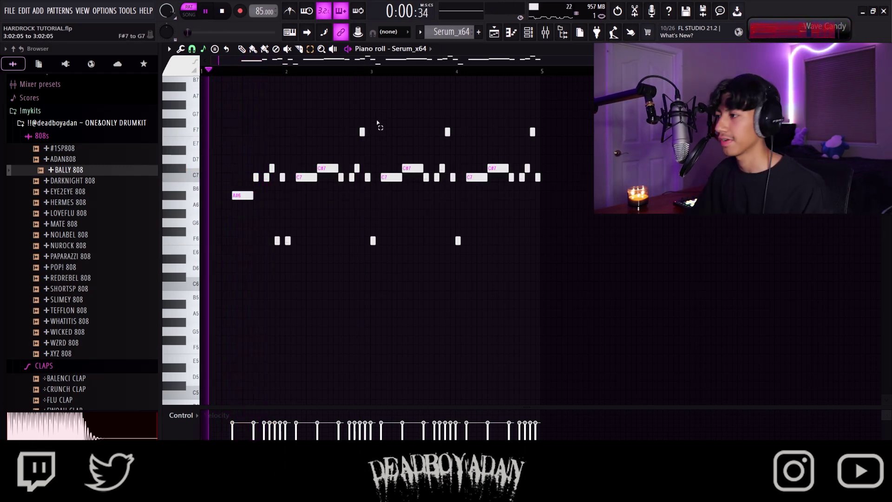
Step: Delete the Serum_x64 notes from bar 3 onward and paste the copied notes in their place
left_click_drag(378, 108, 614, 316)
key("space")
key("Delete")
key("ctrl+v")
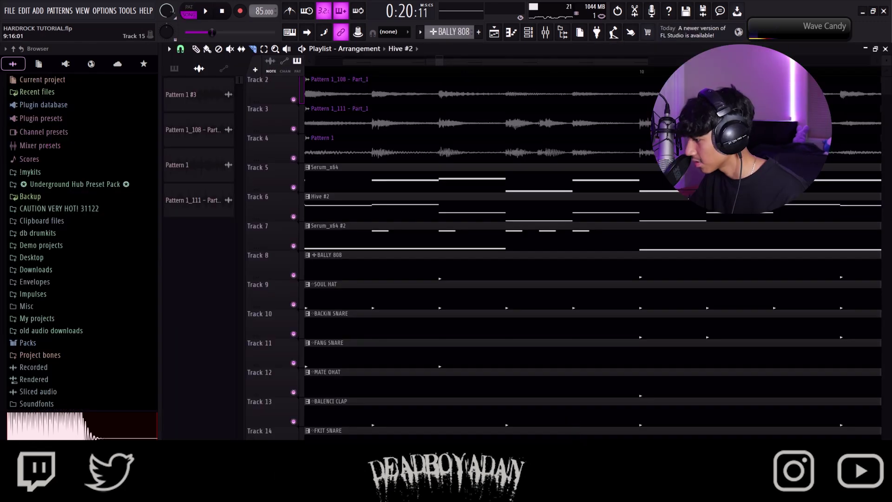
Step: Trim the start of all clips following the cut near the end of bar 9 to bar 10, leaving a one-step gap, and play it back
left_click_drag(580, 78, 882, 72)
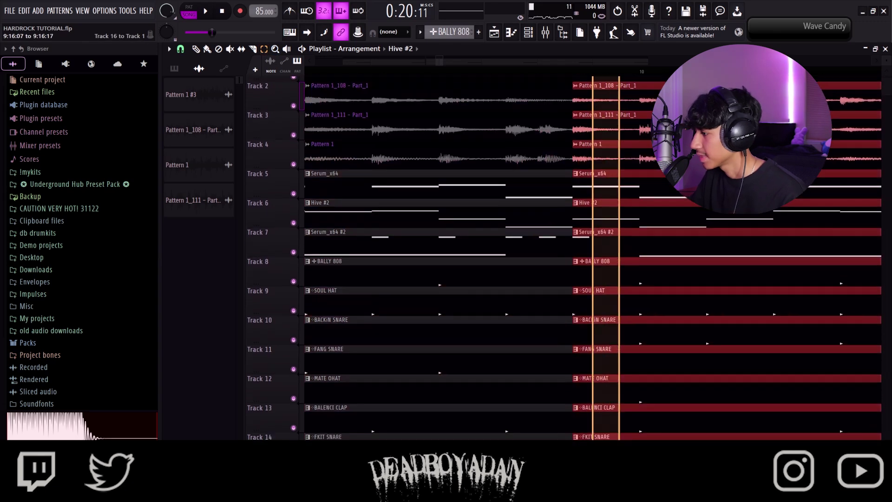
scroll(371, 101, "down", 2)
left_click_drag(573, 113, 640, 113)
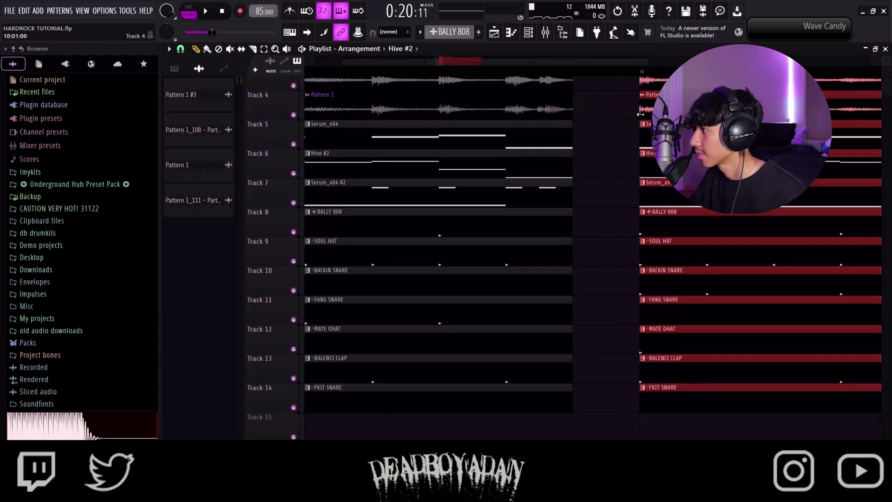
scroll(511, 116, "up", 3)
scroll(344, 80, "up", 3)
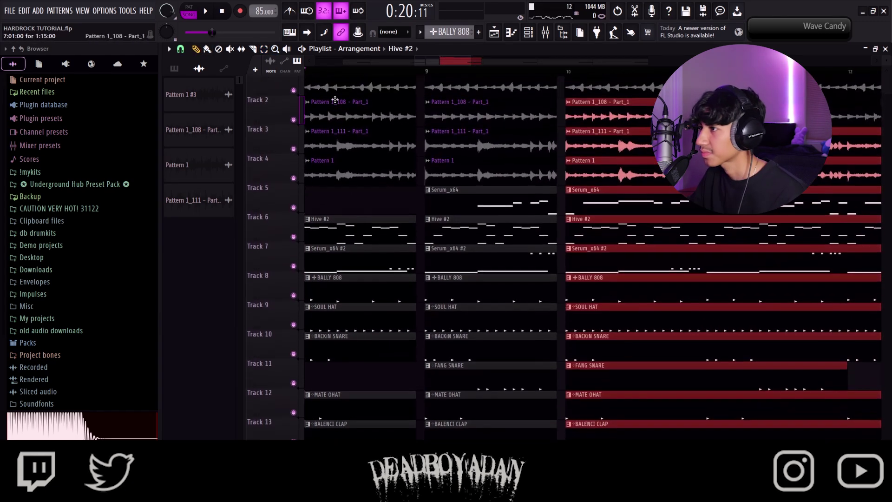
key("space")
left_click(344, 79)
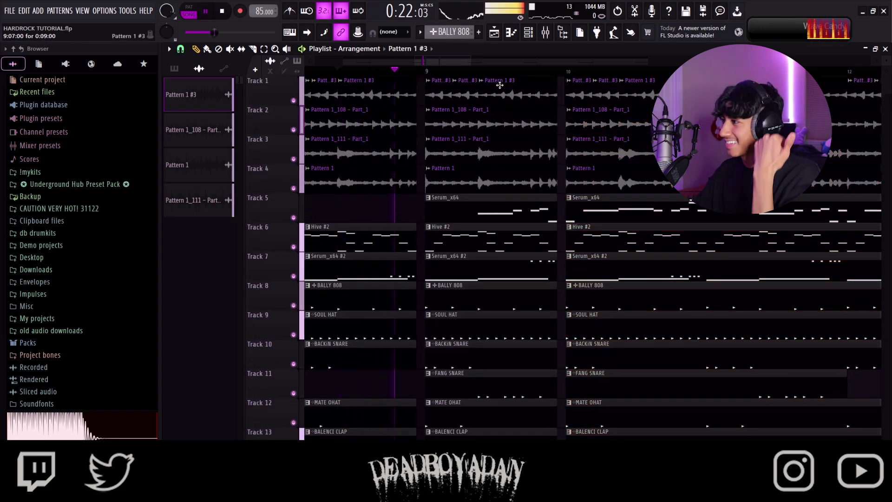